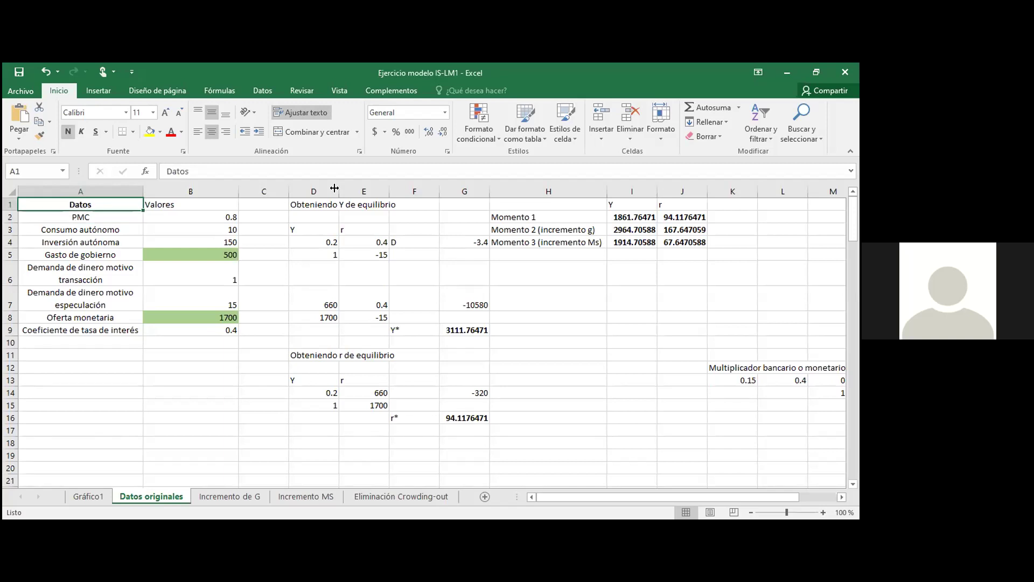
Review the PMC, autonomous consumption, autonomous investment and government spending labels with their values in rows 2 to 5
key("Down")
key("Up")
key("Down")
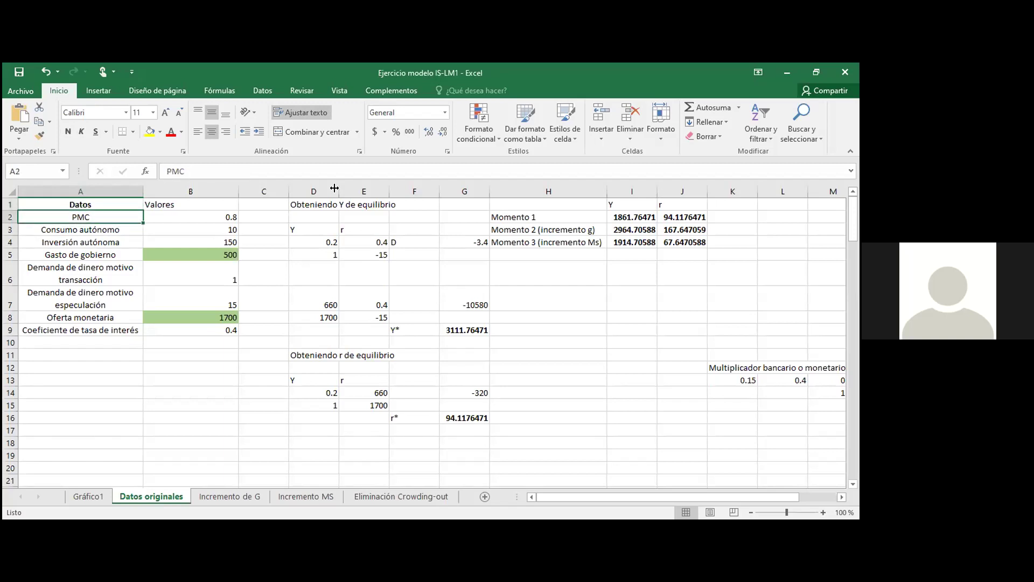
key("Right")
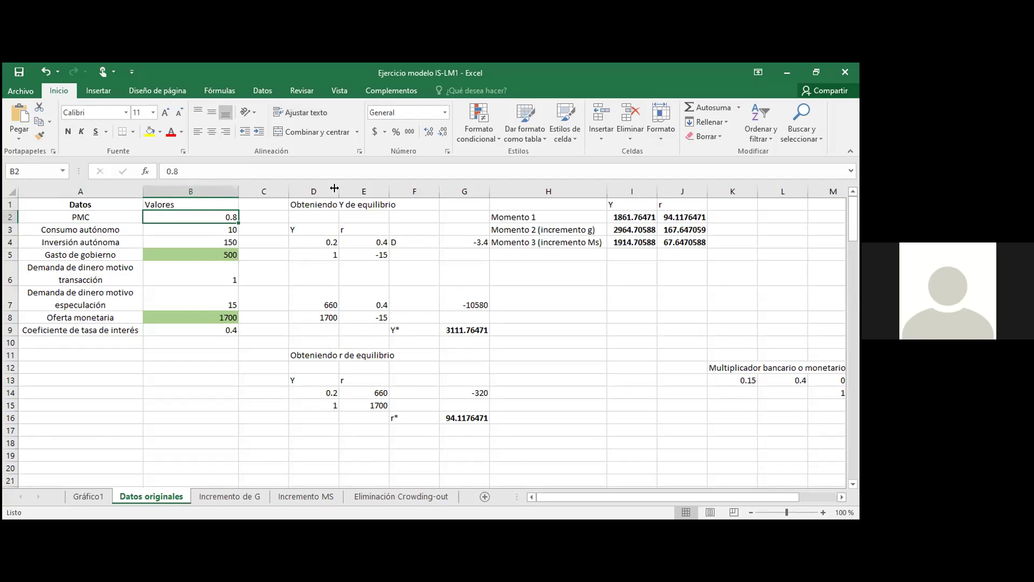
key("Left")
key("Down")
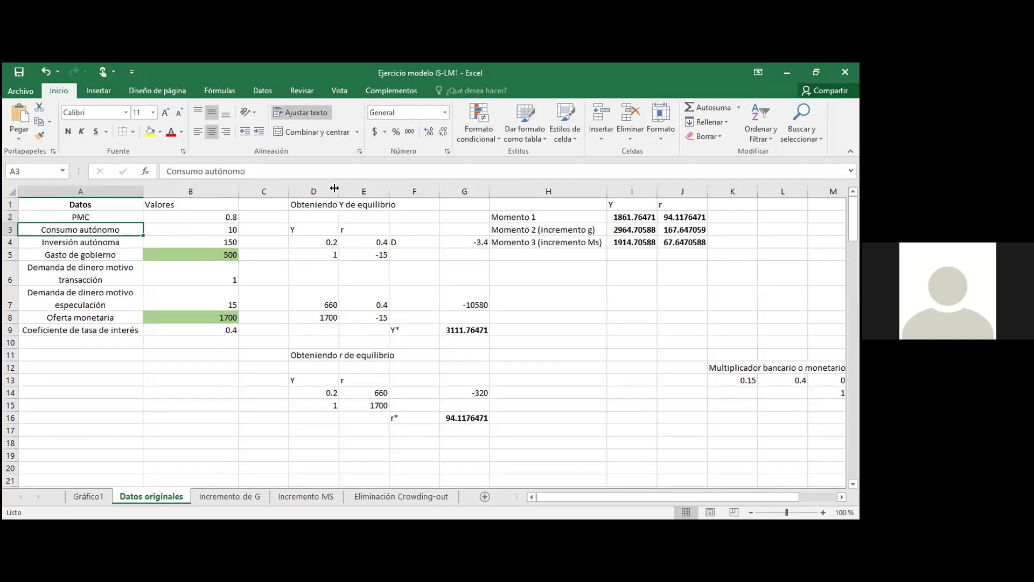
key("Right")
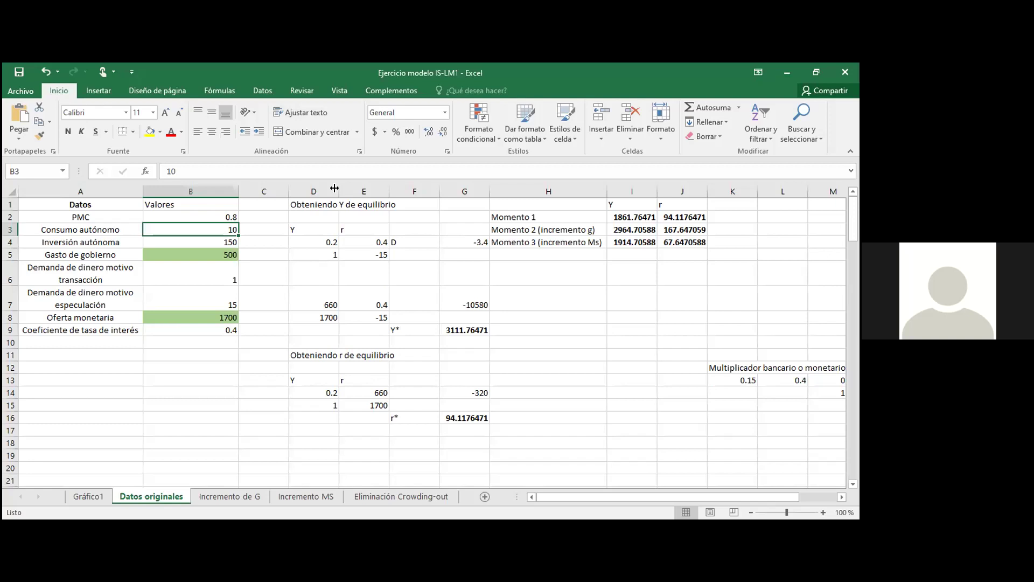
key("Left")
key("Down")
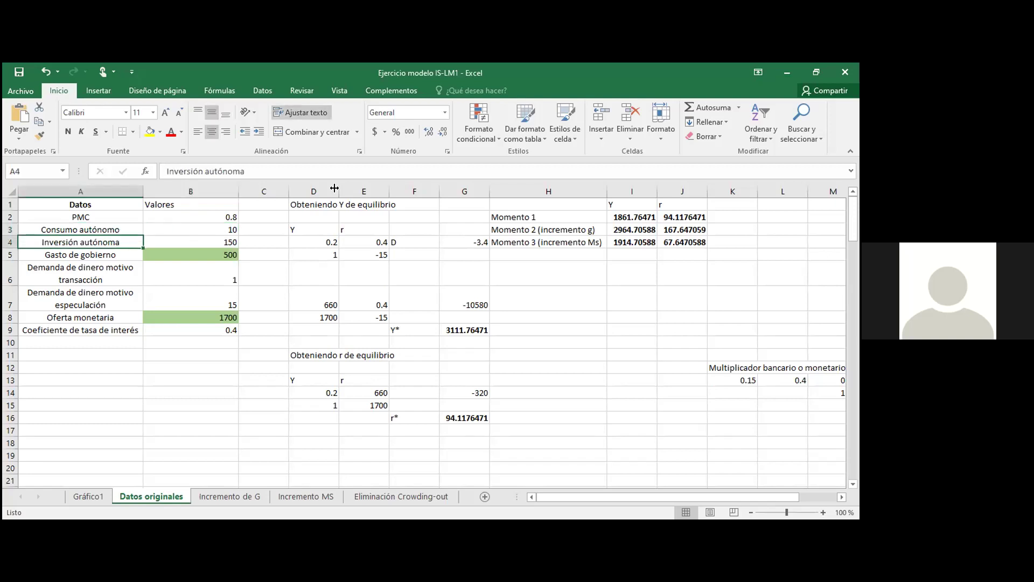
key("Right")
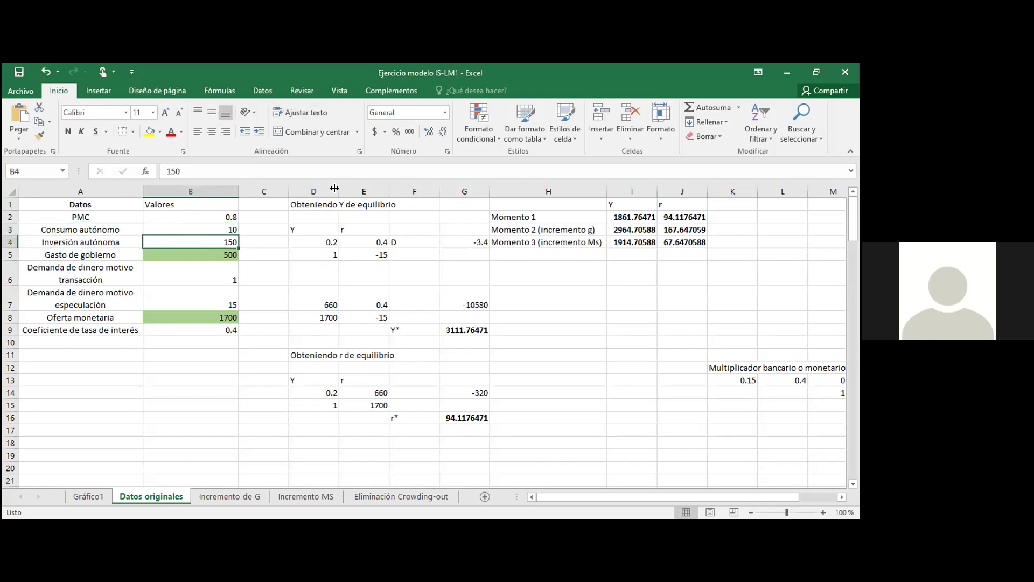
key("Left")
key("Down")
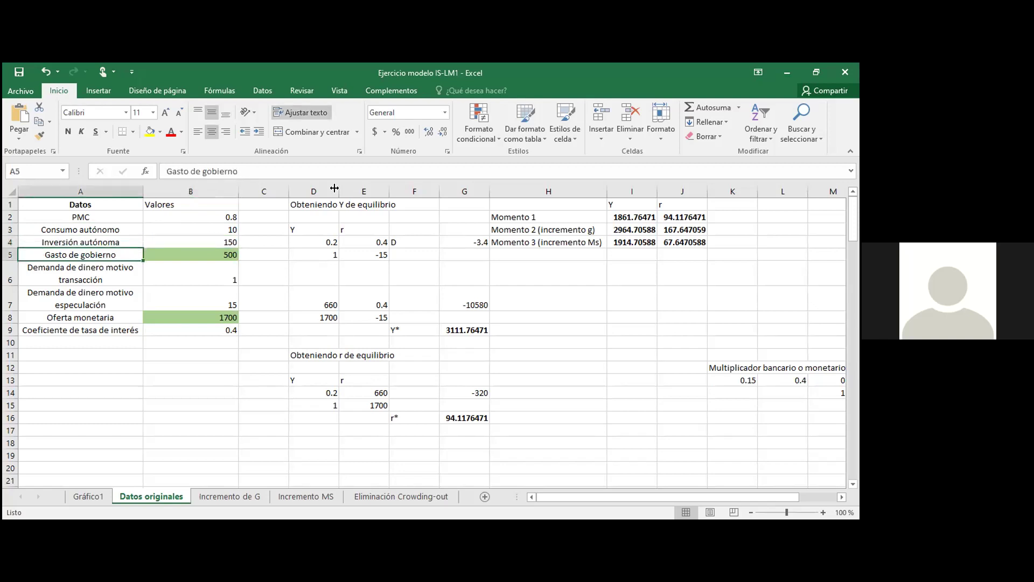
key("Right")
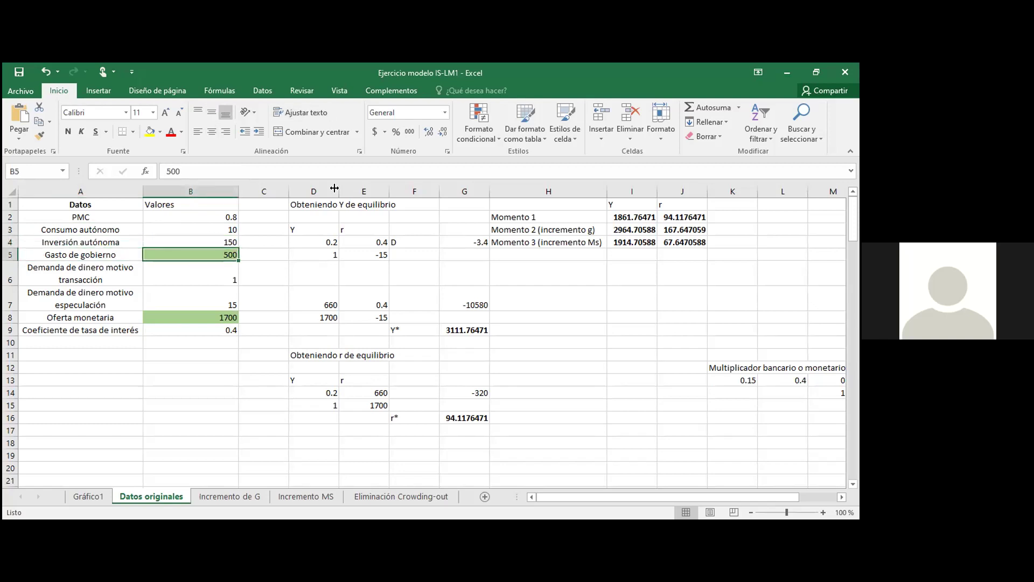
Review the transaction and speculative money demand, money supply and interest rate coefficient entries in rows 6 to 9
key("Left")
key("Down")
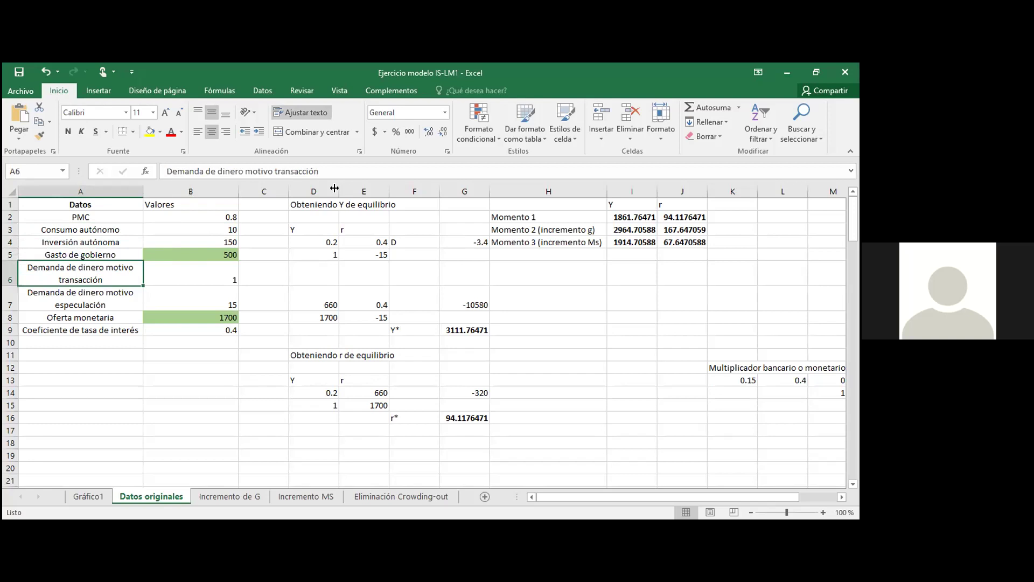
key("Right")
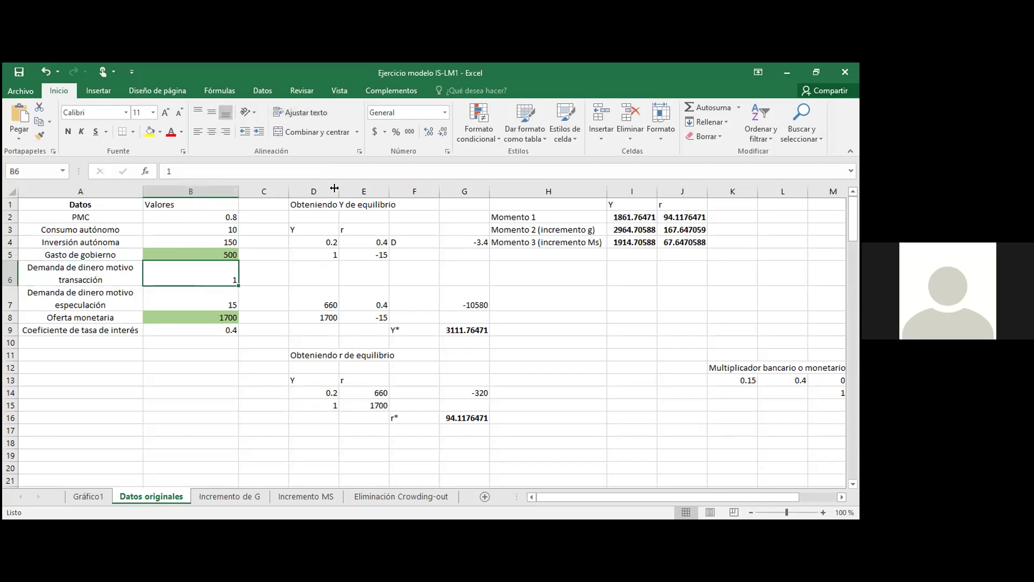
key("Left")
key("Right")
key("Down")
key("Left")
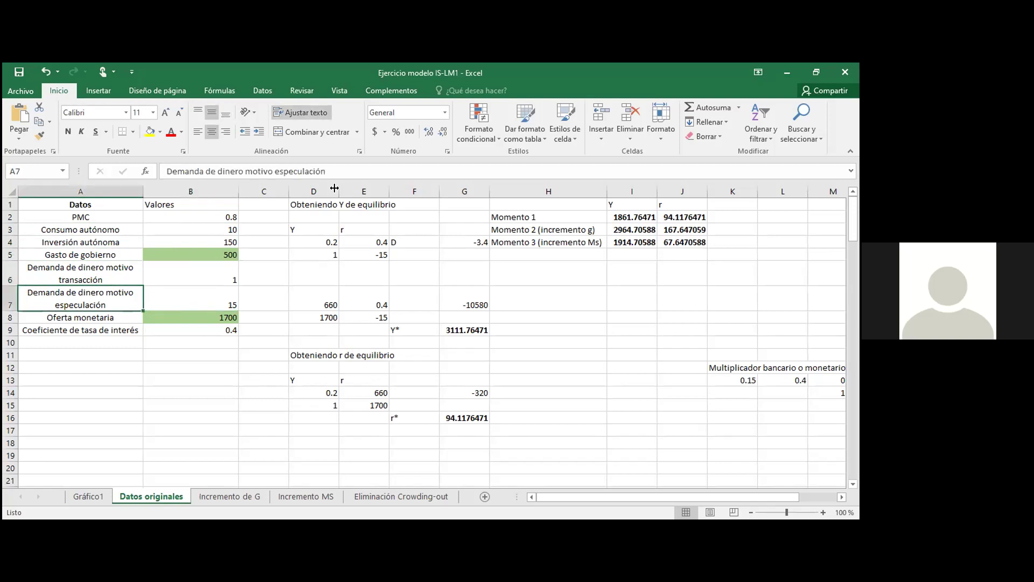
key("Right")
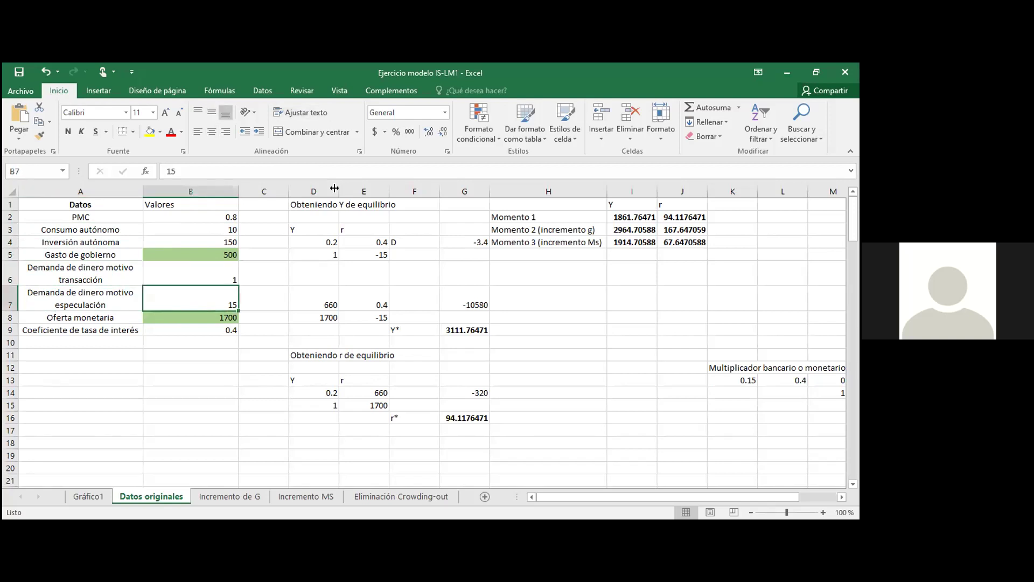
key("Down")
key("Left")
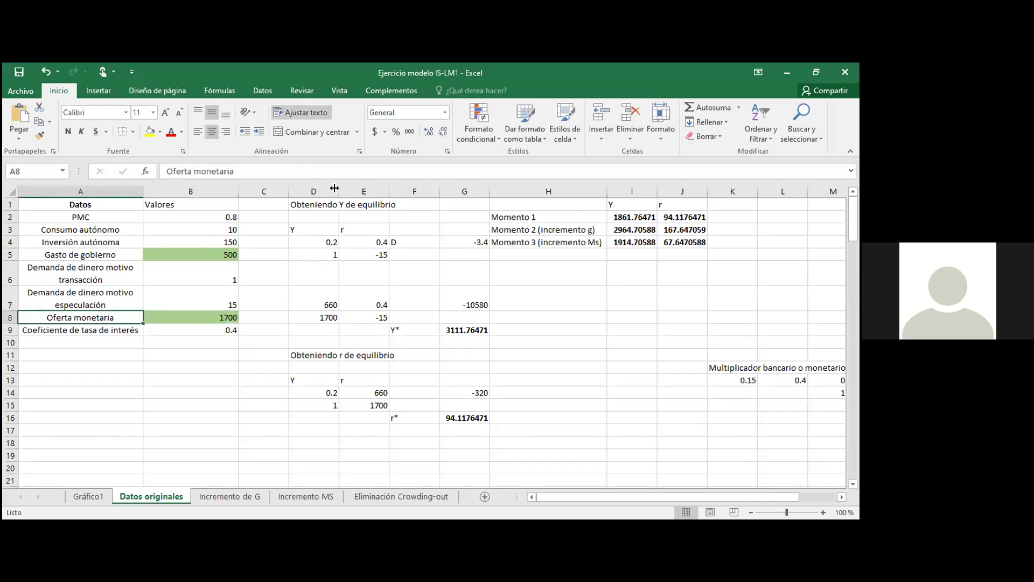
key("Right")
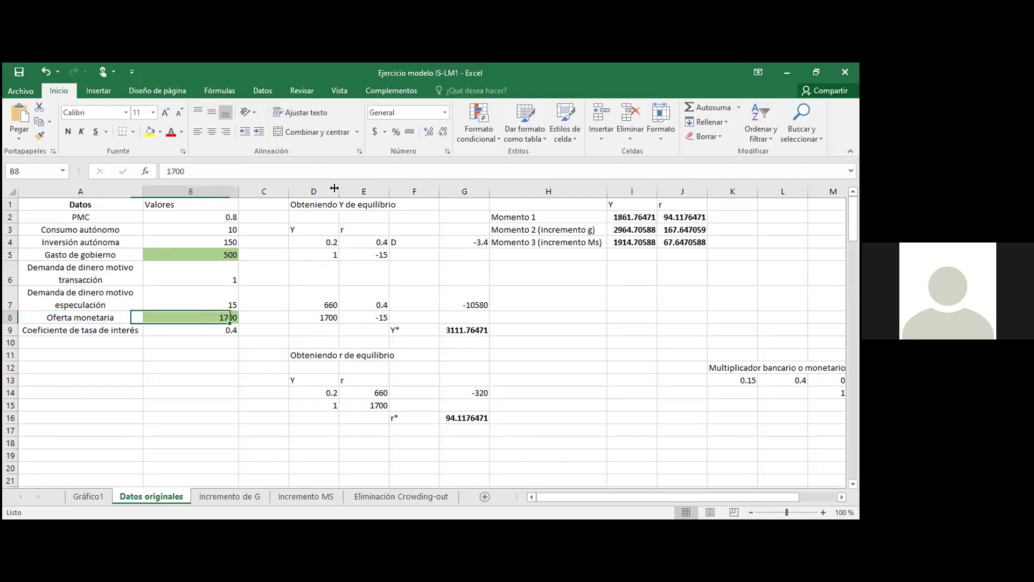
key("Down")
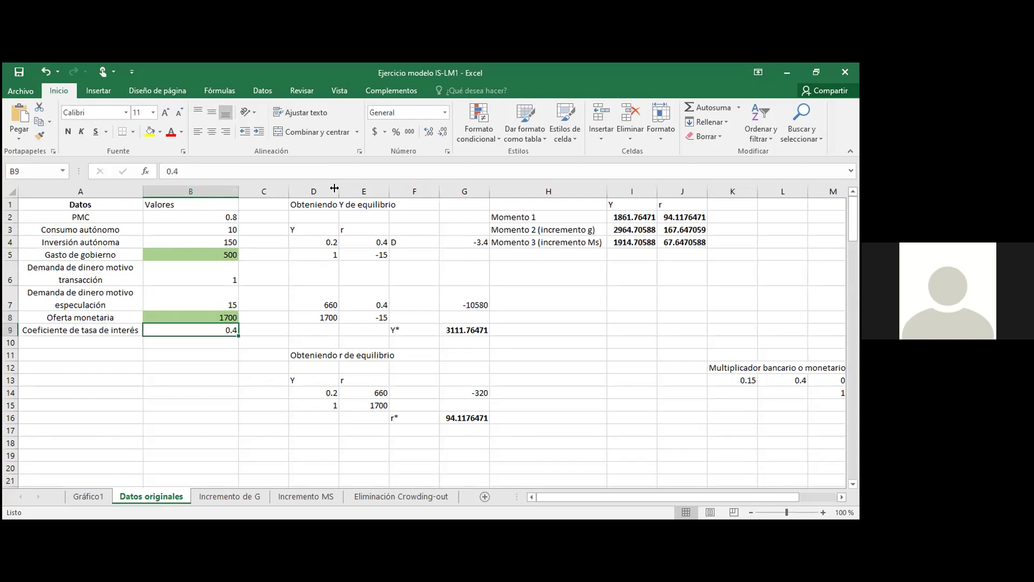
key("Left")
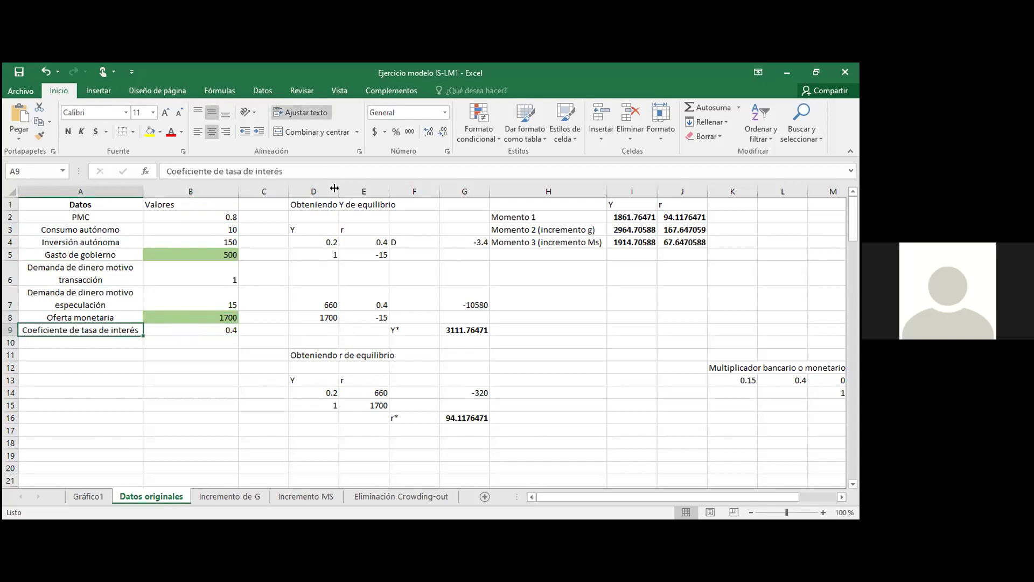
key("Right")
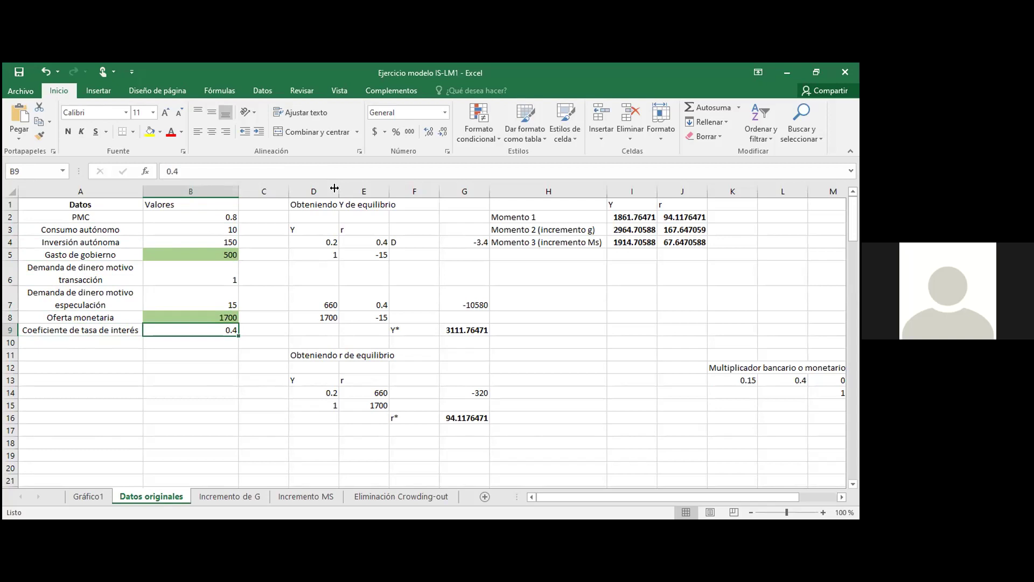
Go from the data values to the coefficient table under "Obteniendo Y de equilibrio" and examine the r coefficient in E4
key("Up")
key("Up")
key("Up")
key("Up")
key("Up")
key("Up")
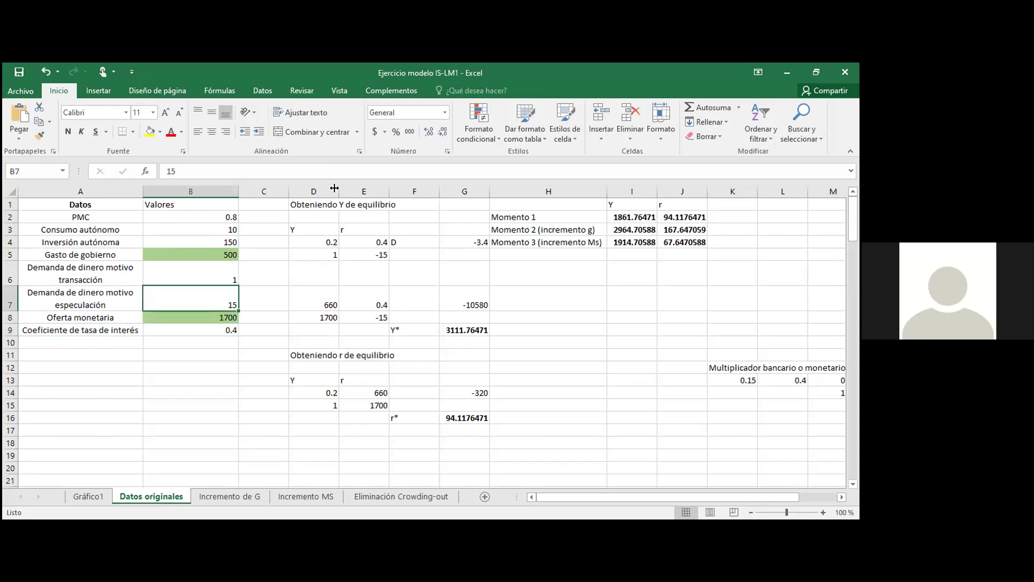
key("Right")
key("Right")
key("Down")
key("Right")
key("Left")
key("Down")
key("Right")
key("Up")
key("Left")
key("Down")
key("Right")
key("Up")
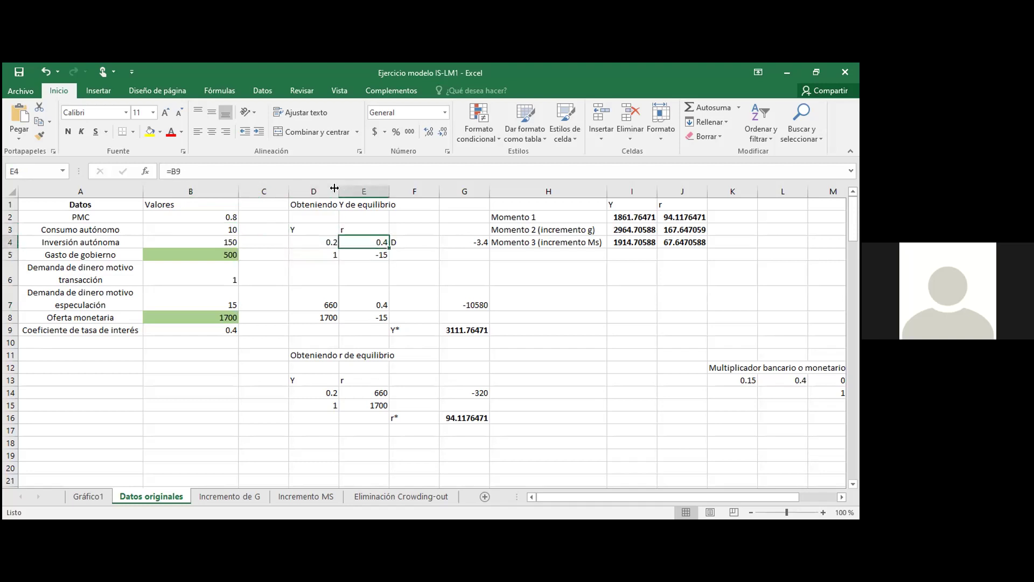
Examine the Y coefficient formula in D4 and compare it with the PMC value in B2
key("Left")
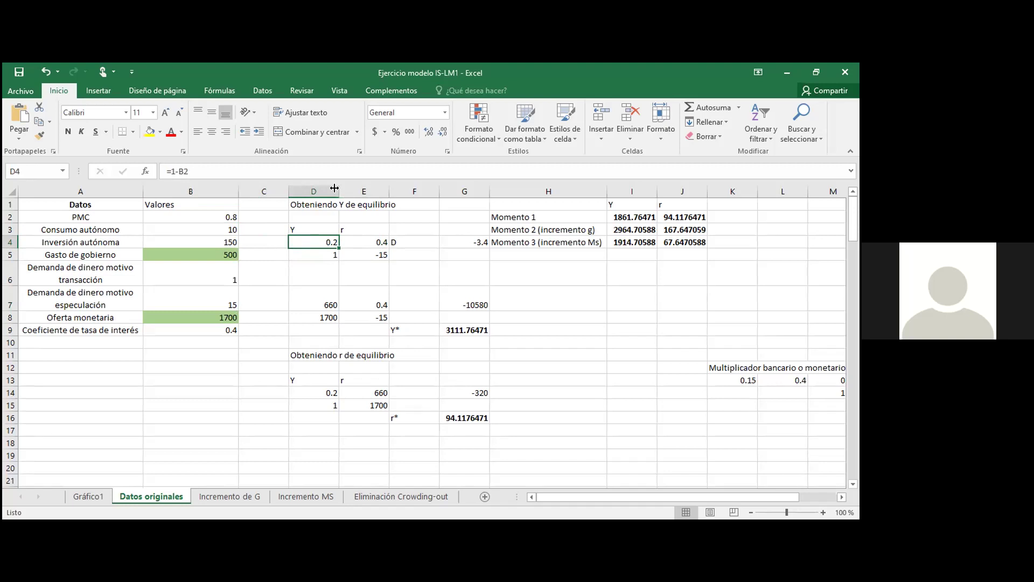
key("Left")
key("Up")
key("Left")
key("Up")
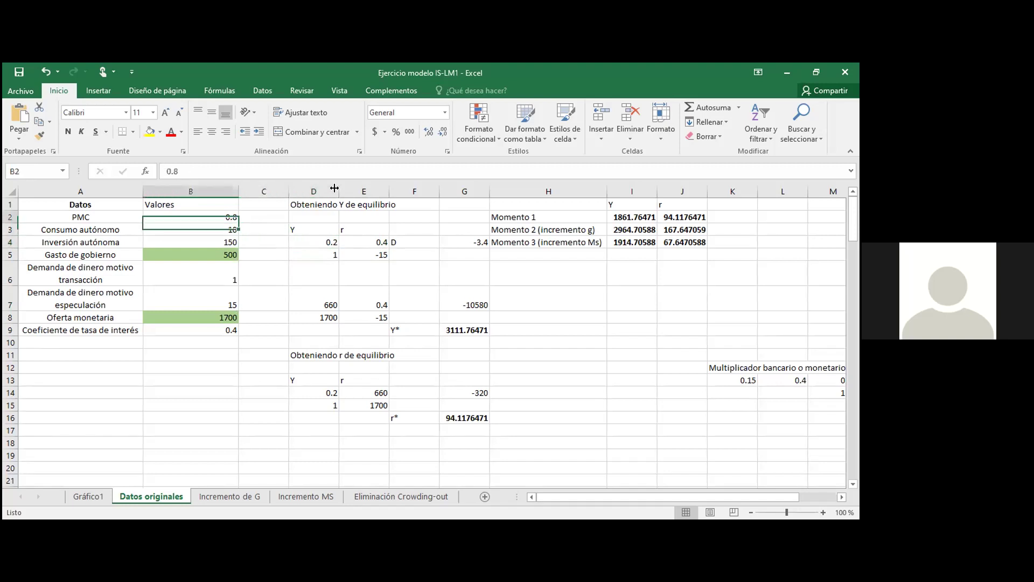
key("Down")
key("Right")
key("Right")
key("Down")
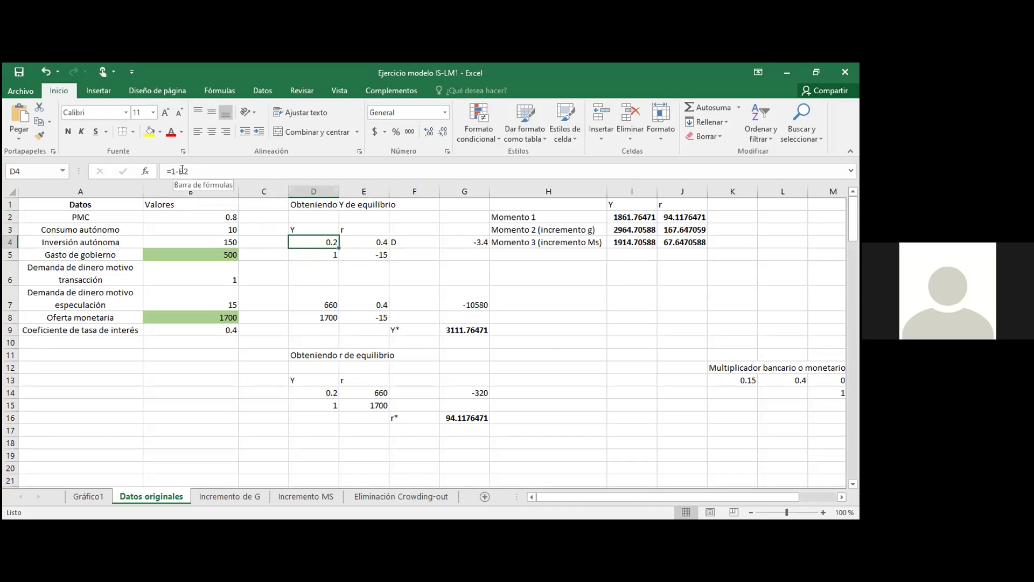
Trace the coefficients in D5, E4 and E5 to their source data and examine the determinant formula in G4
left_click(327, 253)
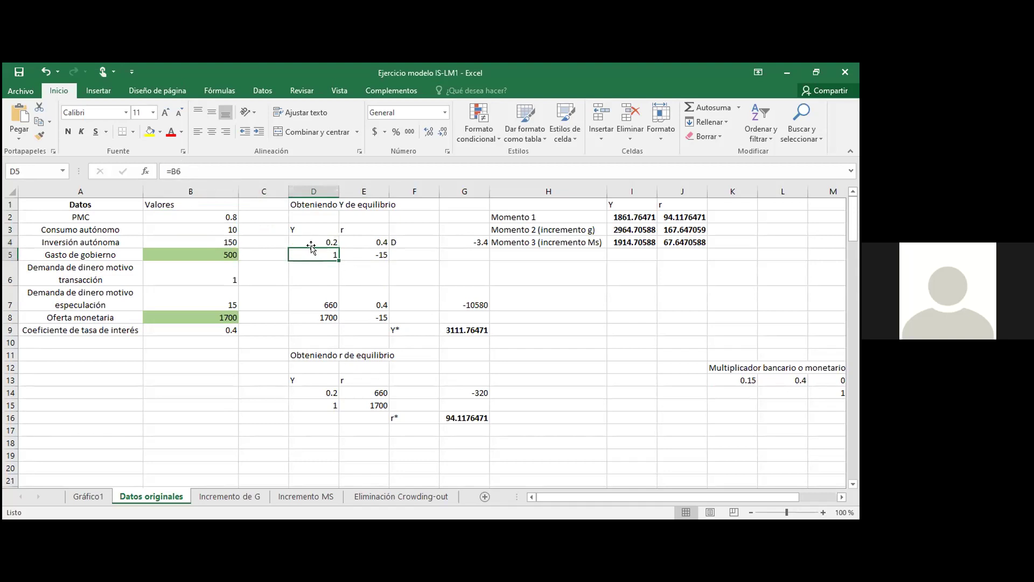
left_click(211, 275)
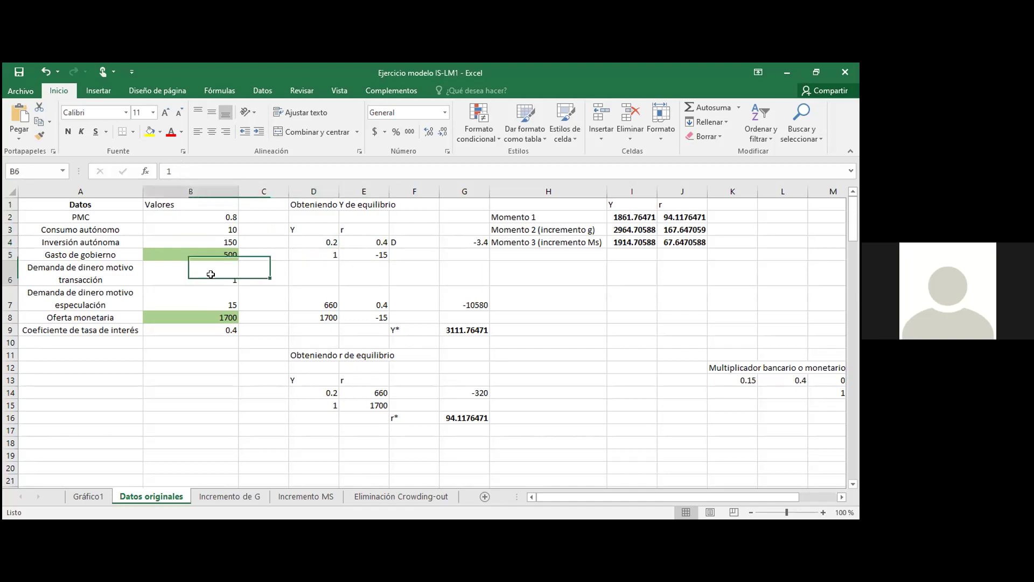
left_click(380, 241)
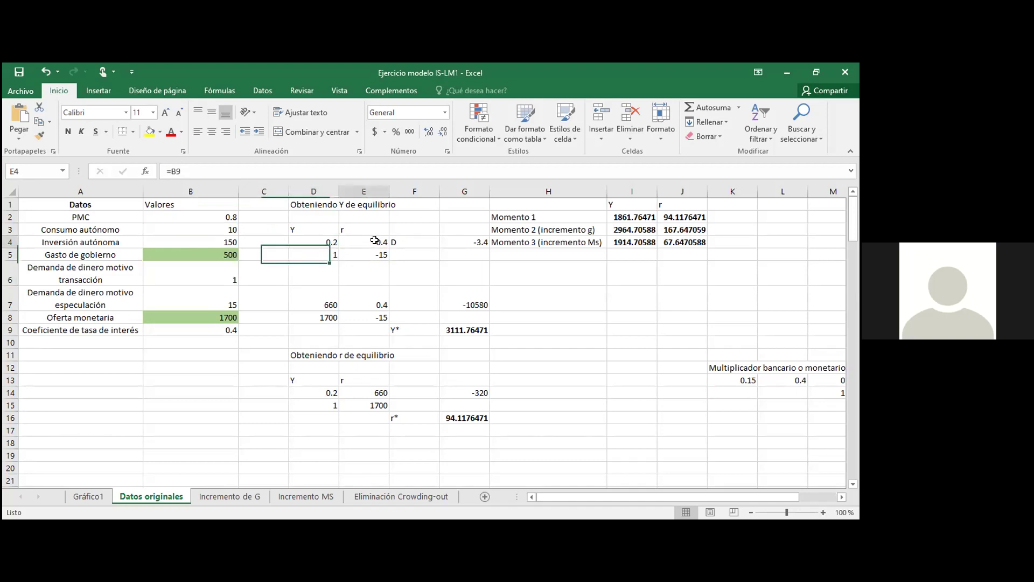
left_click(227, 328)
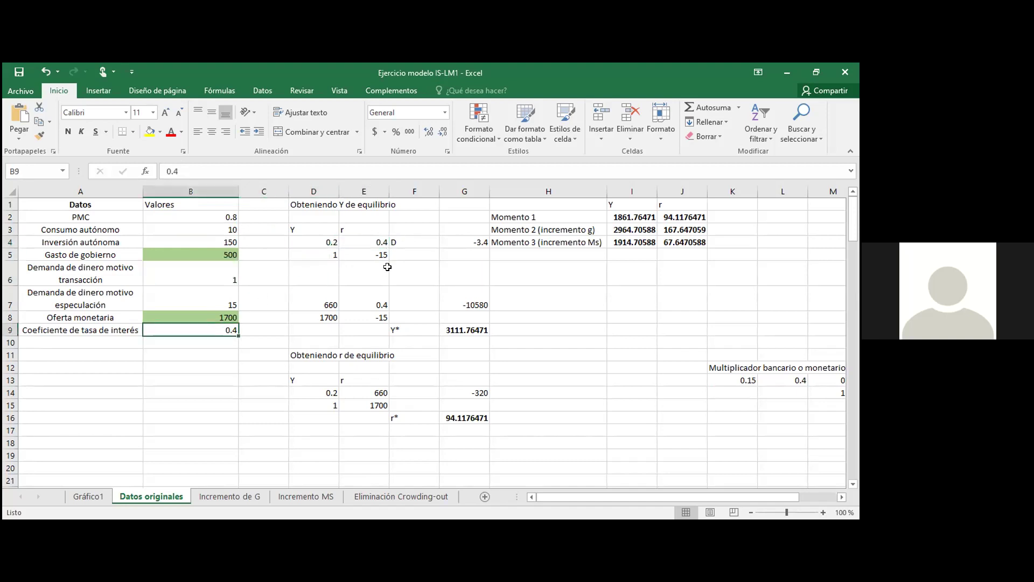
left_click(380, 252)
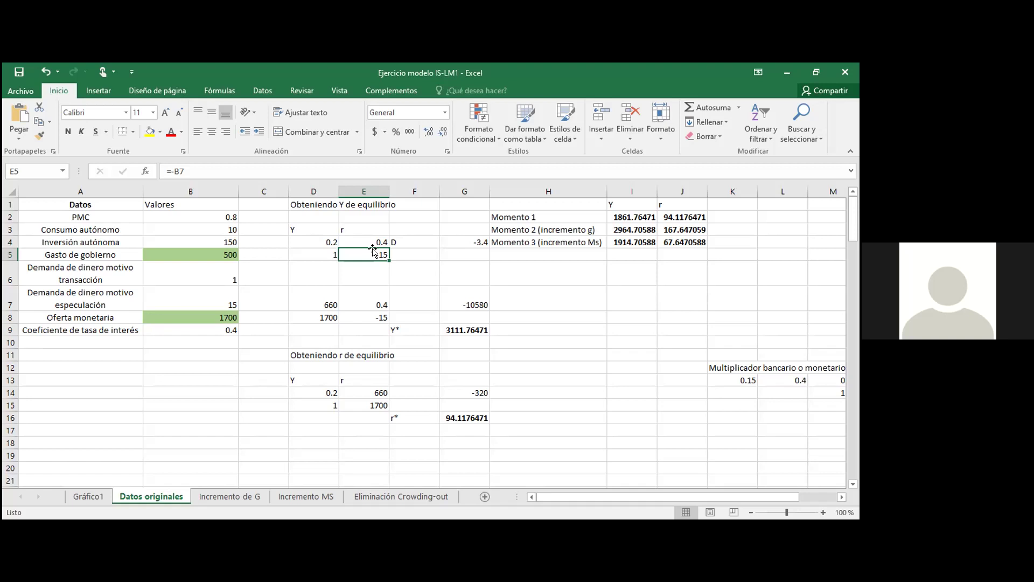
left_click(407, 241)
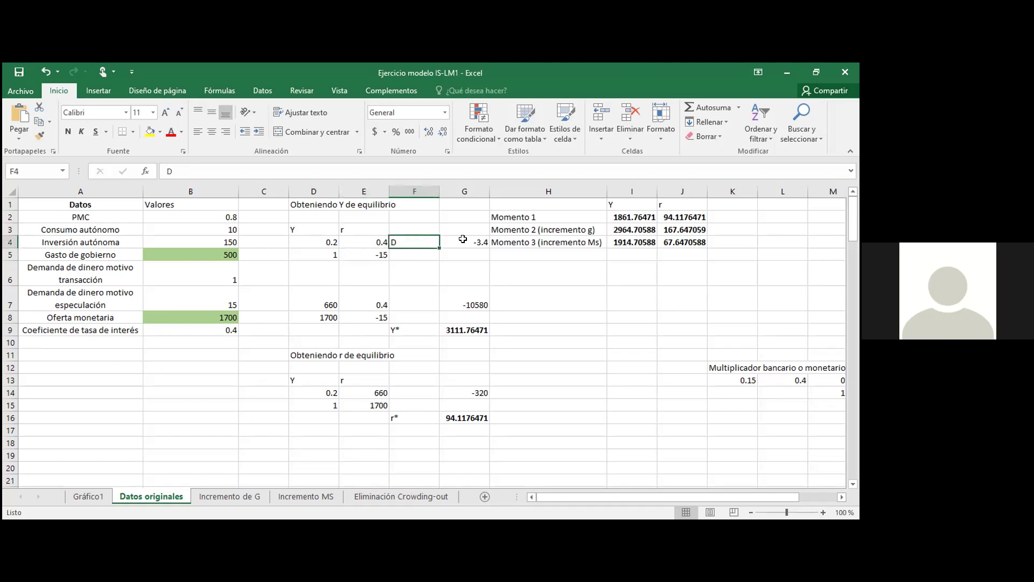
left_click(481, 238)
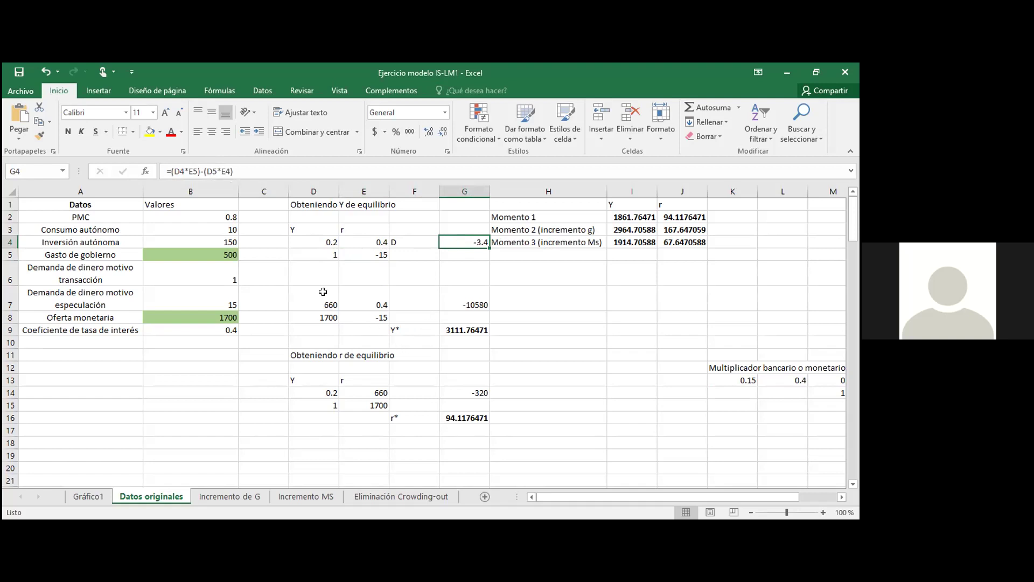
Open the formula in D7 for editing and select it whole to examine the cells it references
left_click(333, 304)
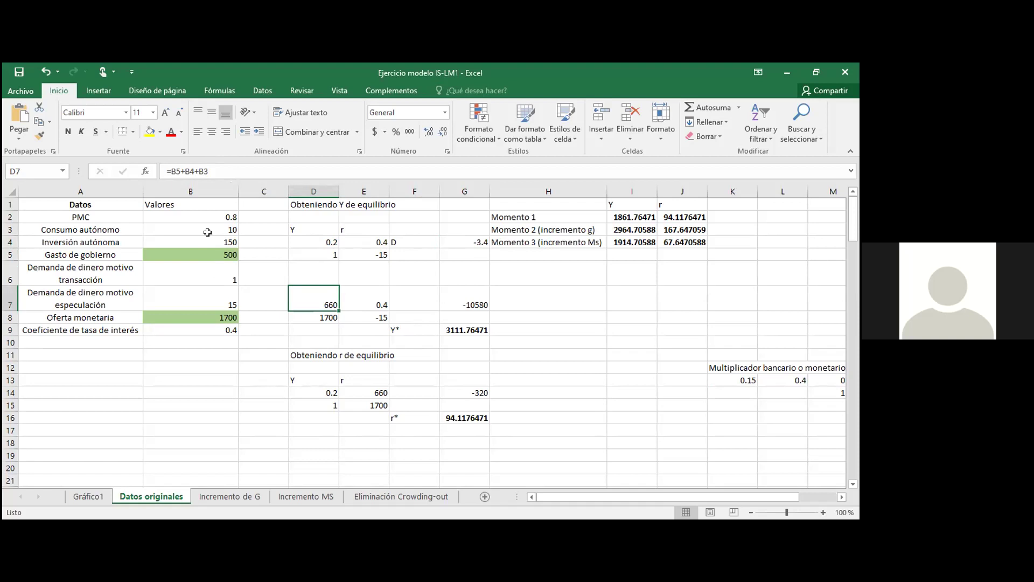
left_click(173, 172)
left_click_drag(167, 171, 209, 171)
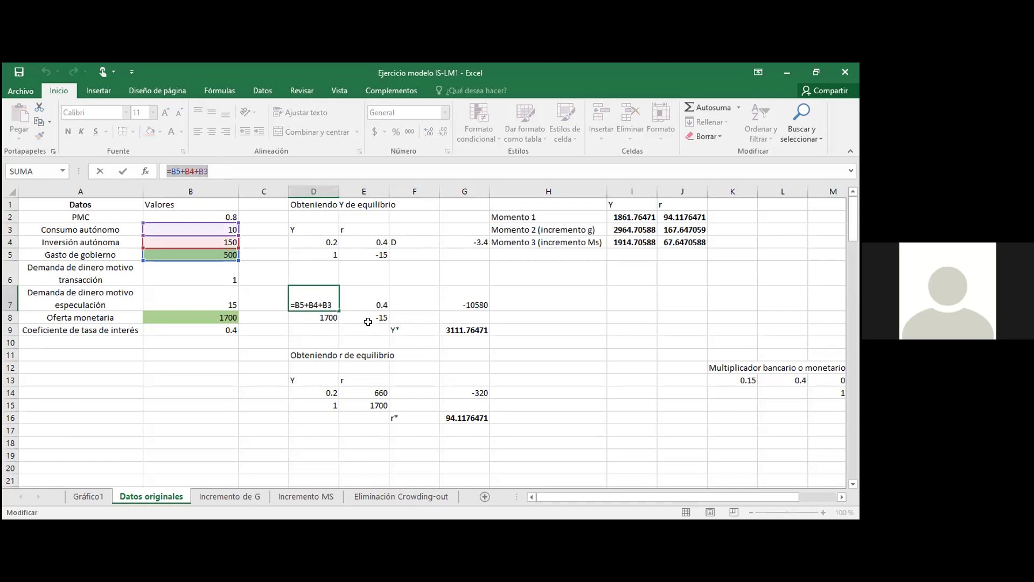
left_click(320, 317)
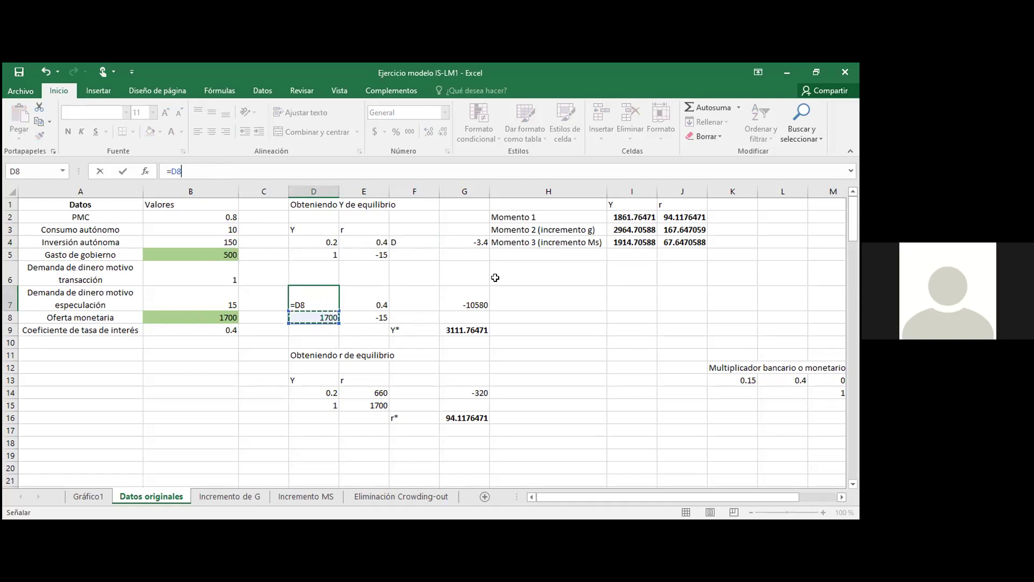
left_click(515, 269)
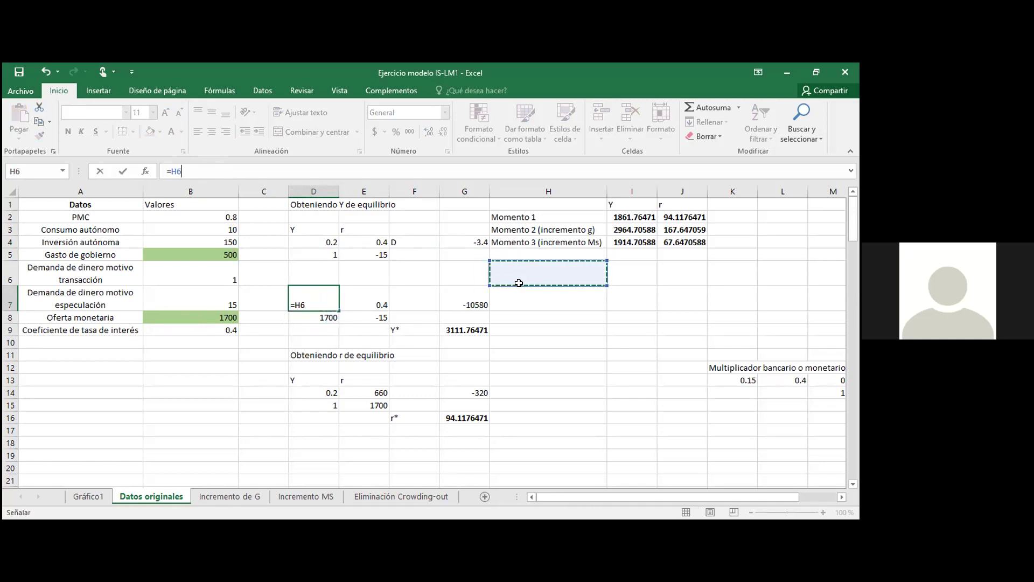
key("Return")
left_click(520, 328)
Examine the coefficients in E7:E8 and the determinant formula for equilibrium Y in G7
left_click_drag(373, 291, 376, 314)
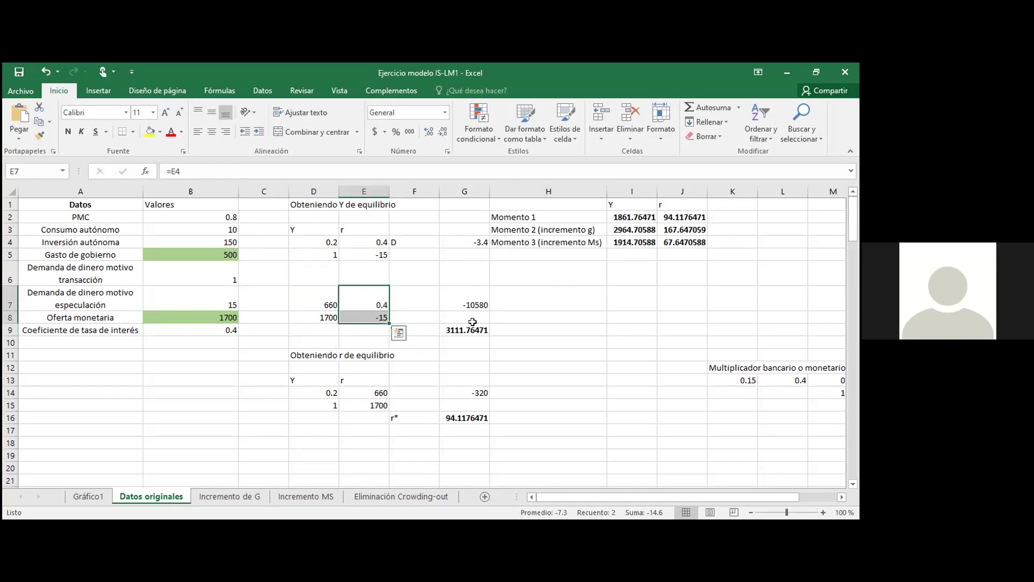
left_click(472, 297)
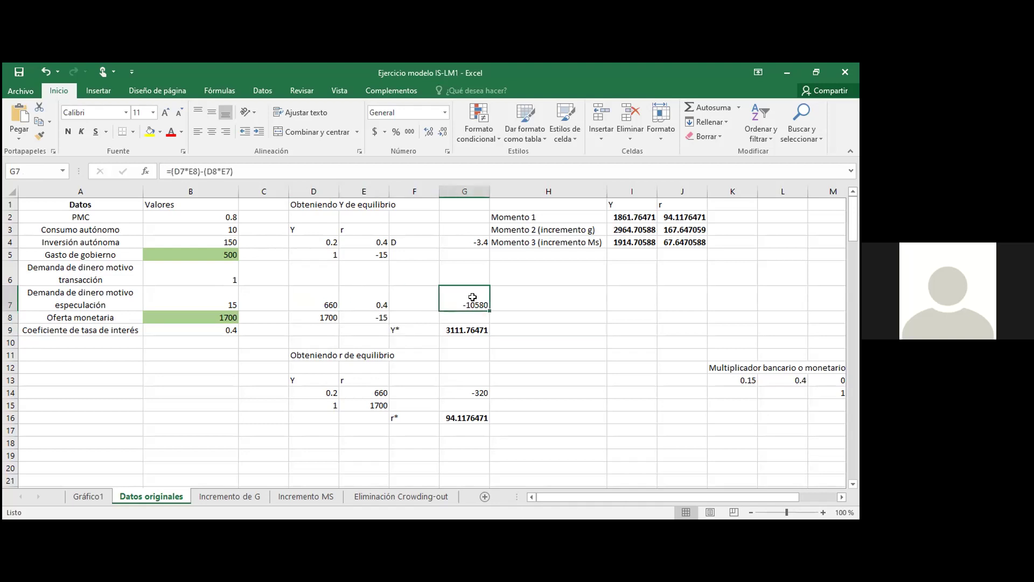
Examine the Y* formula in G9 and trace the r equilibrium coefficients in D14:E15 to the formulas in G14 and G16
left_click(473, 329)
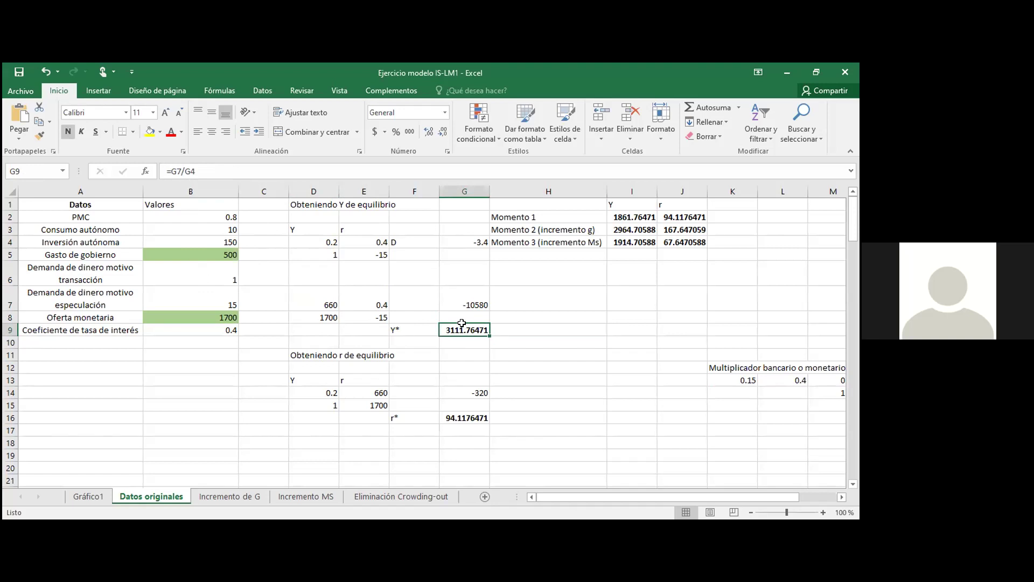
left_click(298, 378)
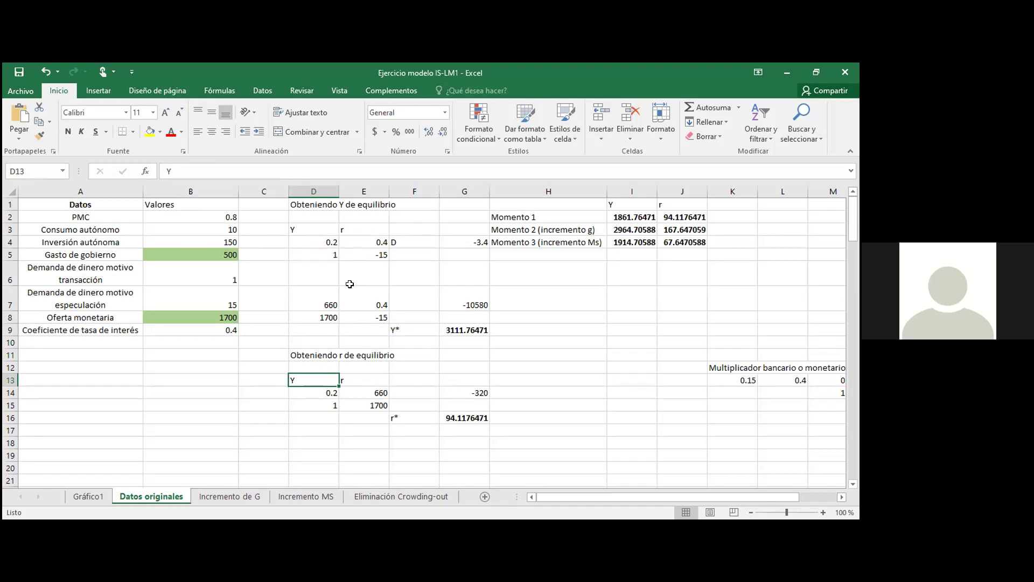
left_click_drag(321, 302, 324, 316)
left_click_drag(373, 391, 377, 412)
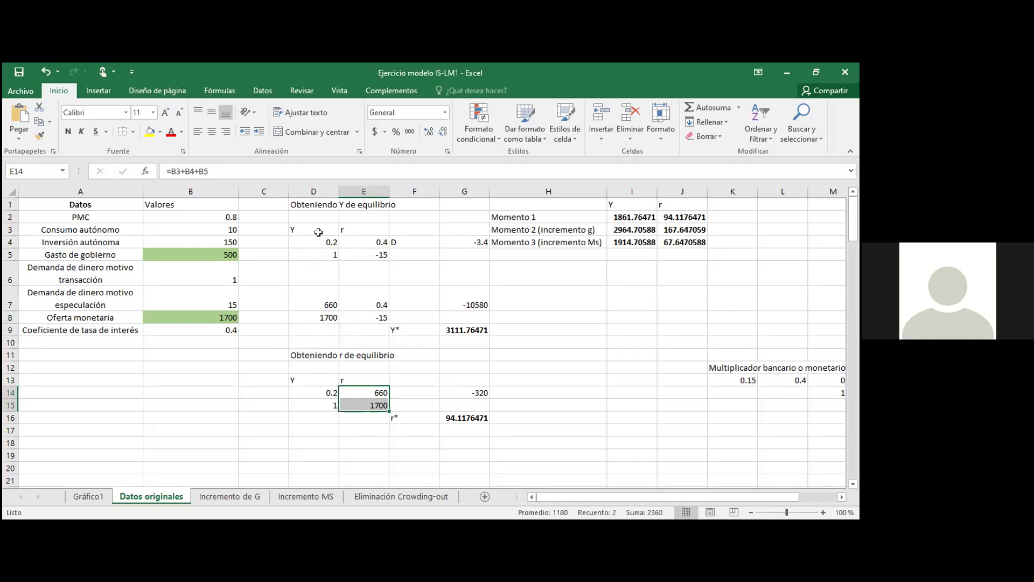
left_click_drag(319, 241, 319, 254)
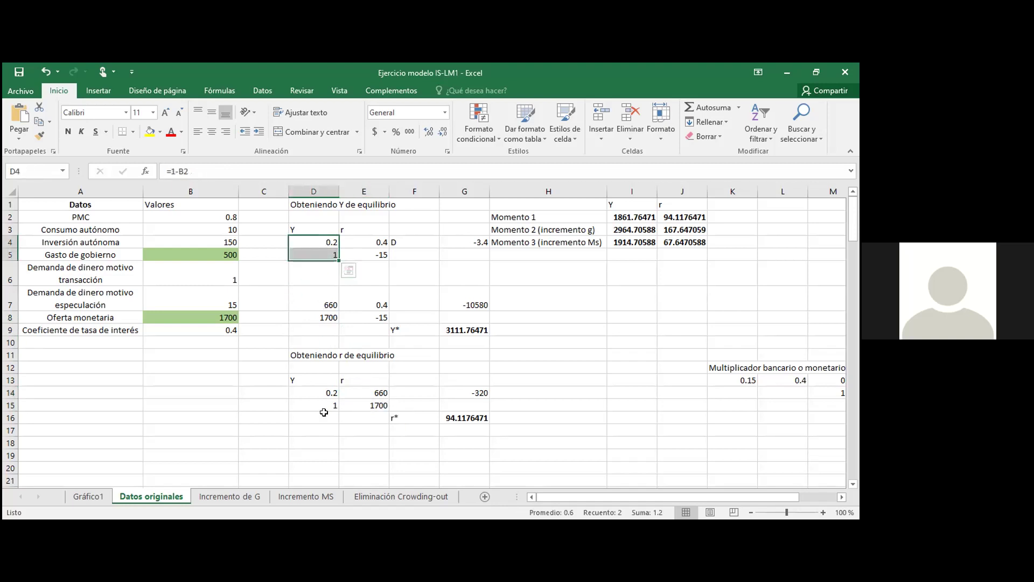
left_click_drag(322, 391, 322, 399)
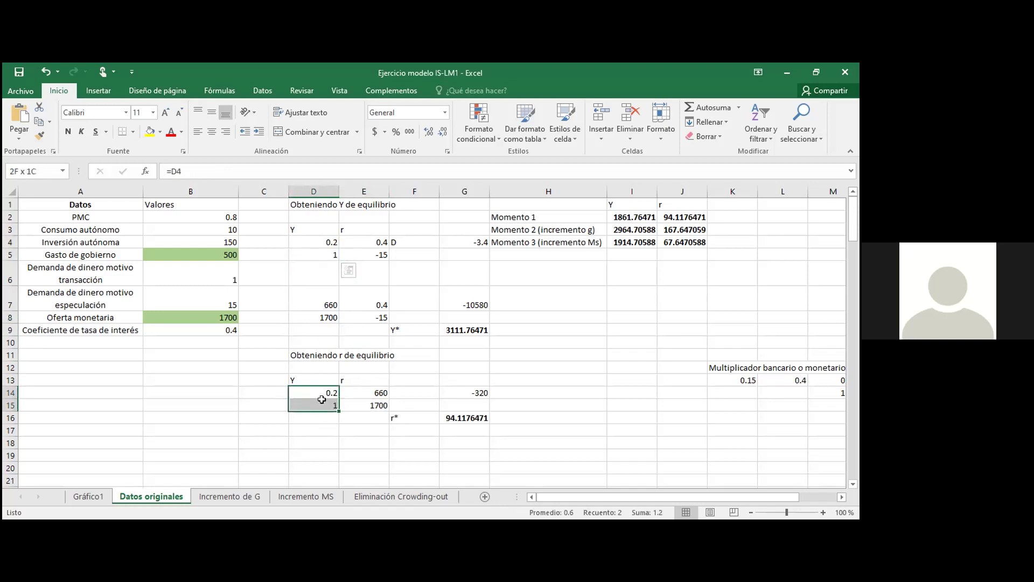
left_click(474, 389)
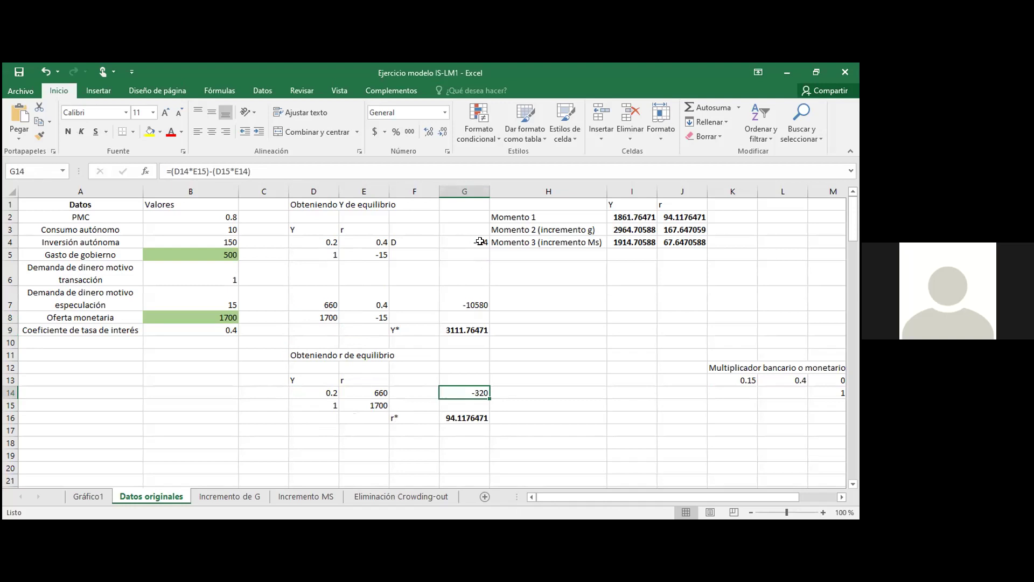
left_click(469, 415)
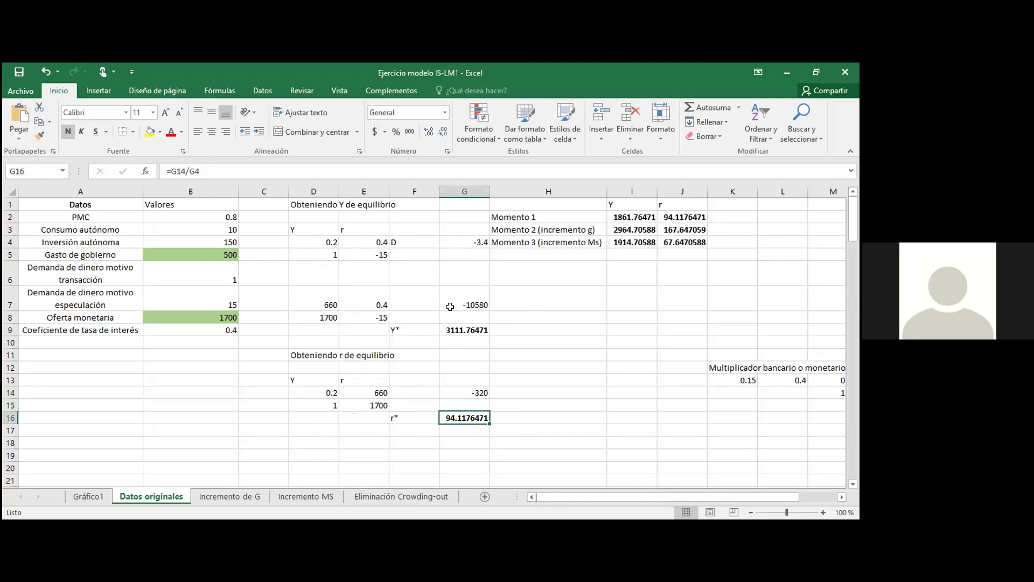
Review government spending in B5 alongside the equilibrium Y* in G9 and r* in G16
left_click(213, 250)
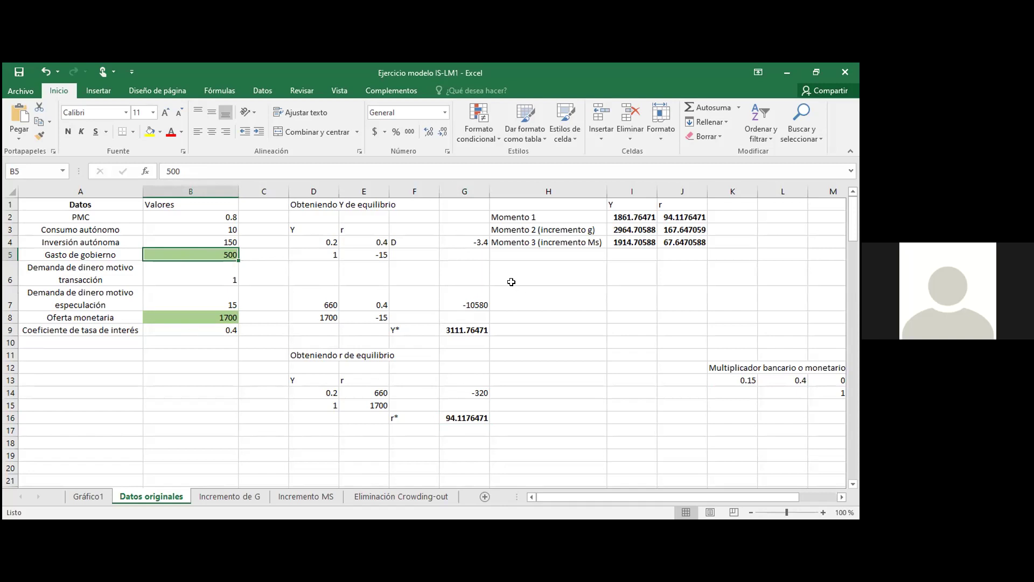
left_click(475, 331)
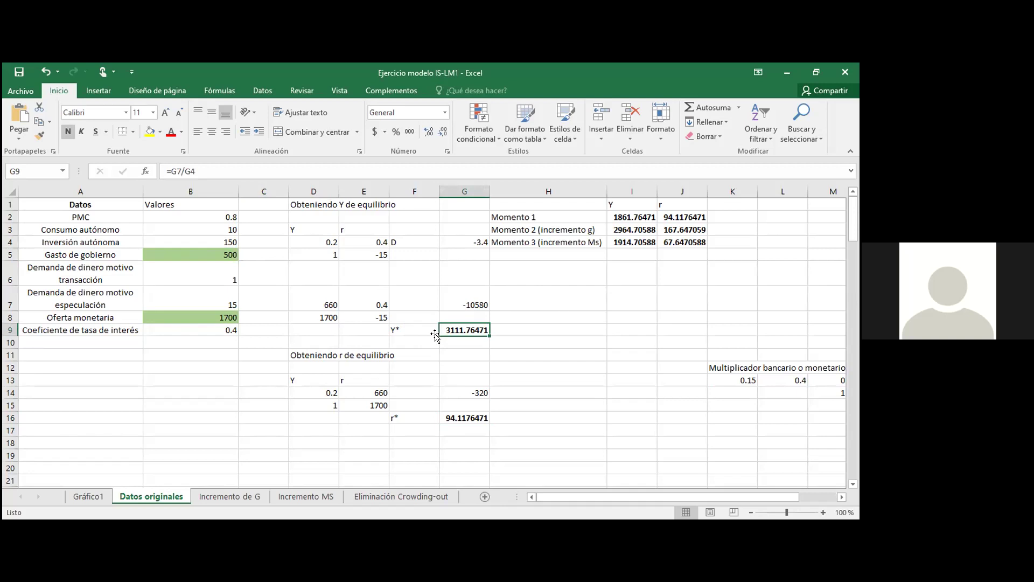
left_click(455, 417)
left_click(458, 328)
left_click(188, 251)
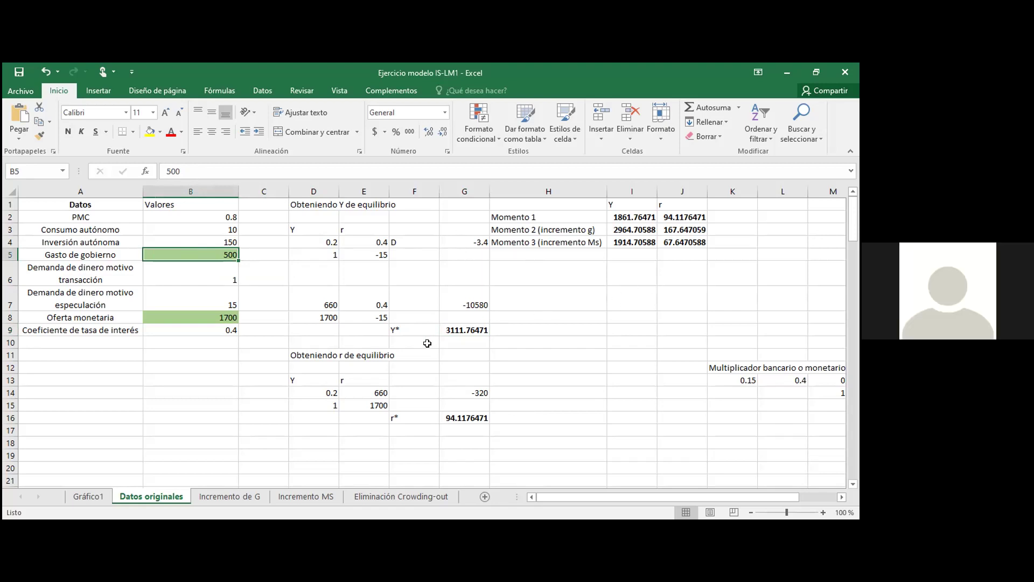
left_click(466, 418)
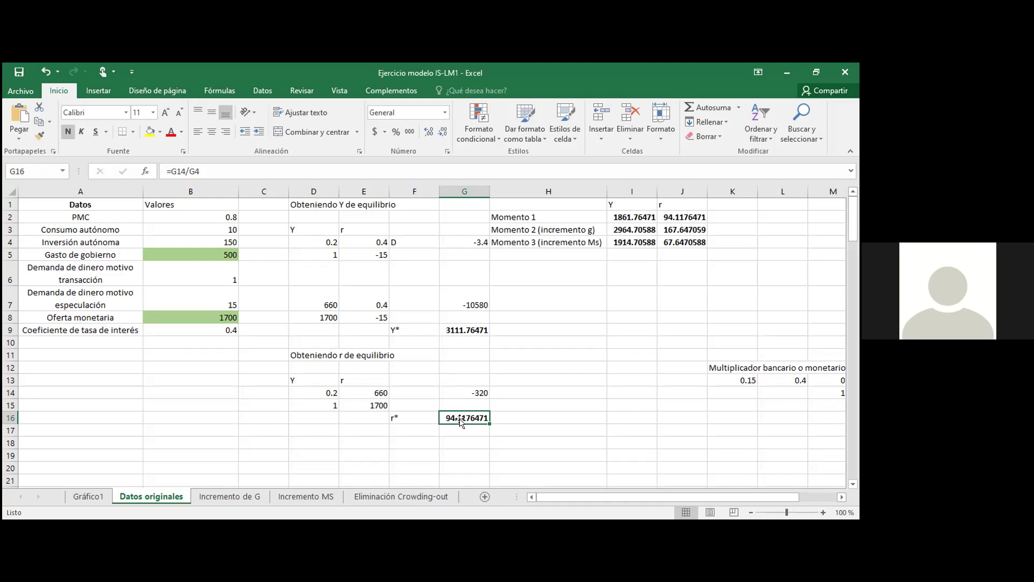
Set government spending in B5 to 1000 and check its effect on Y* and r*
left_click(221, 249)
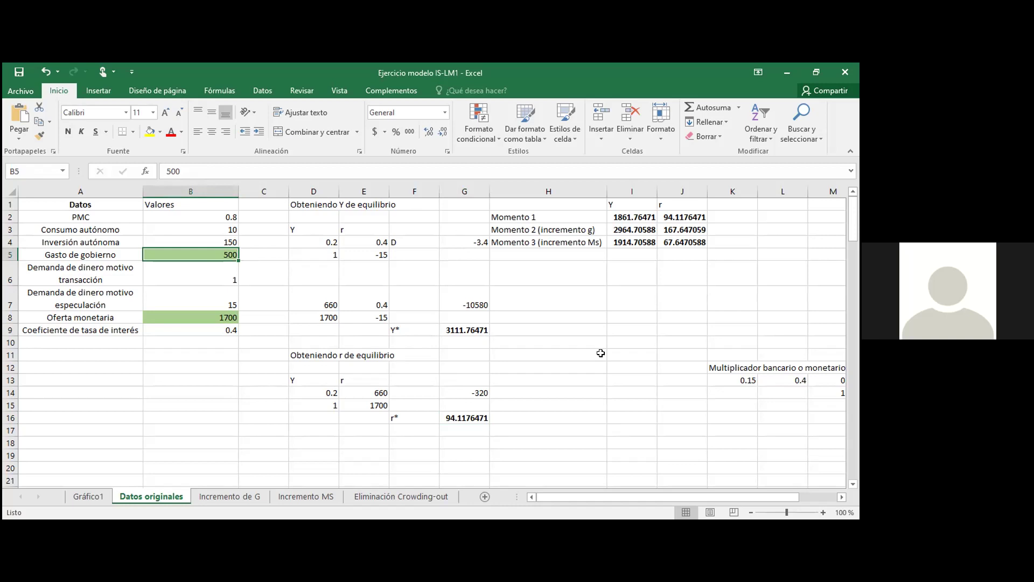
type("1")
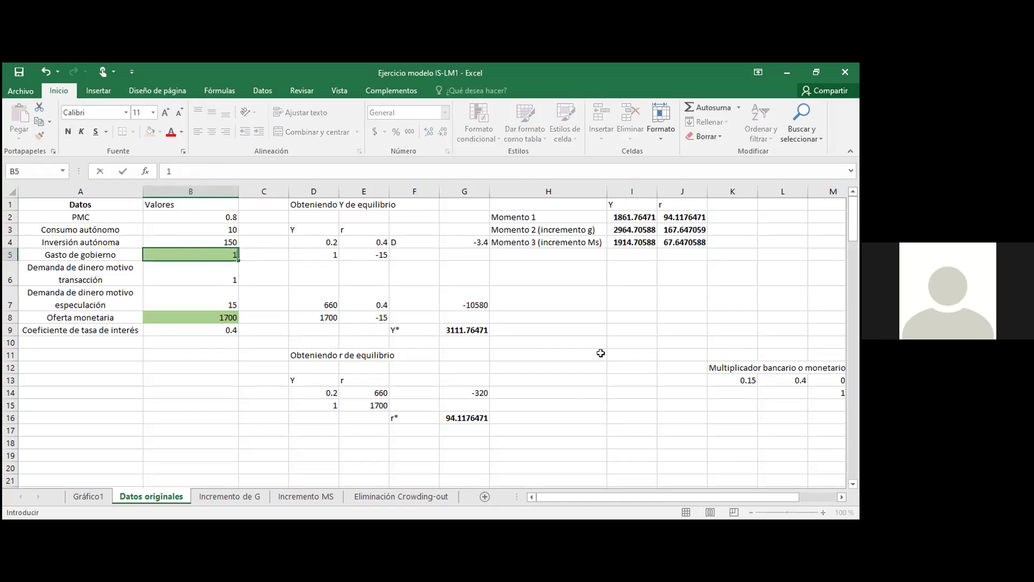
type("000")
key("Return")
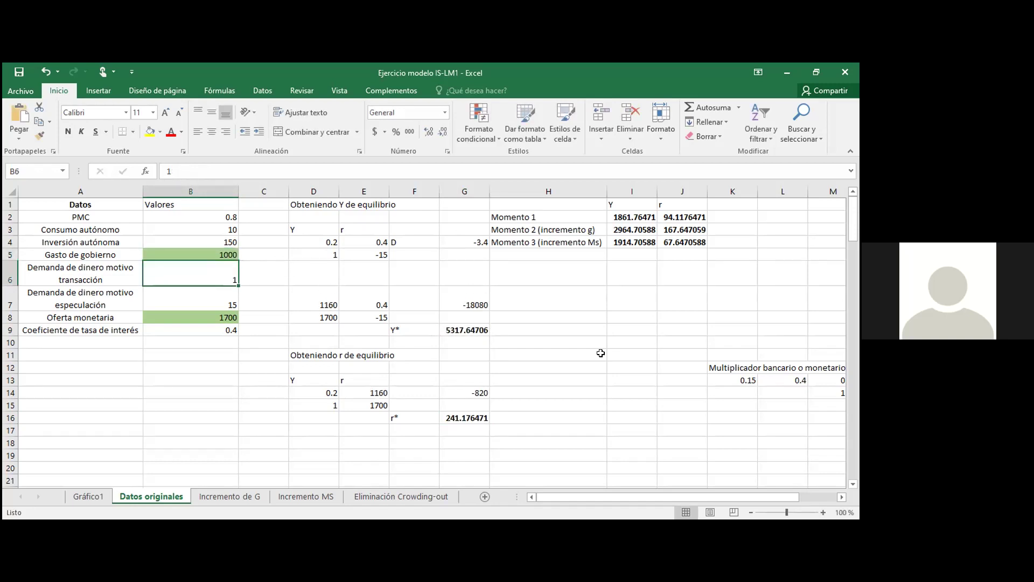
left_click(454, 334)
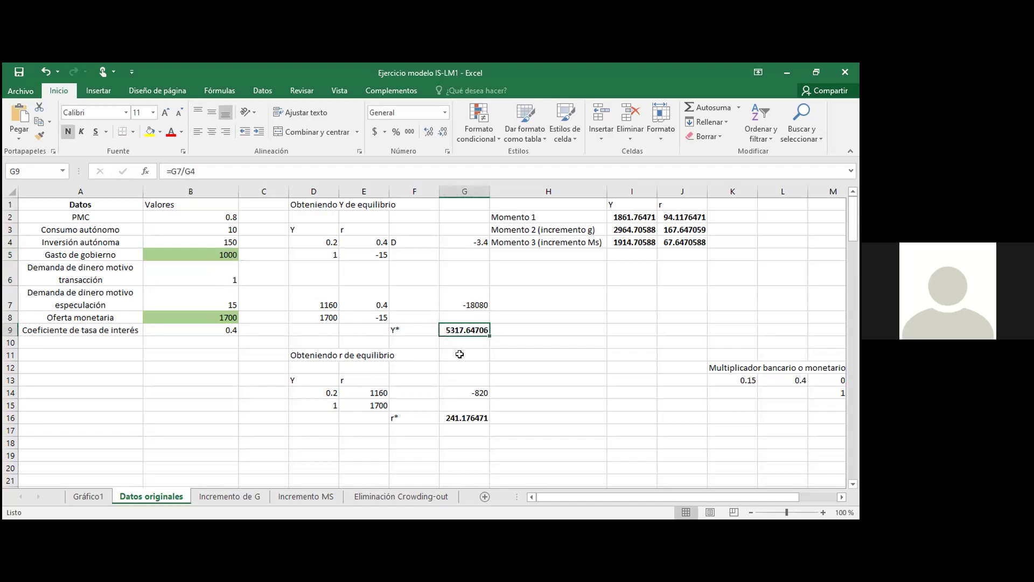
left_click(459, 416)
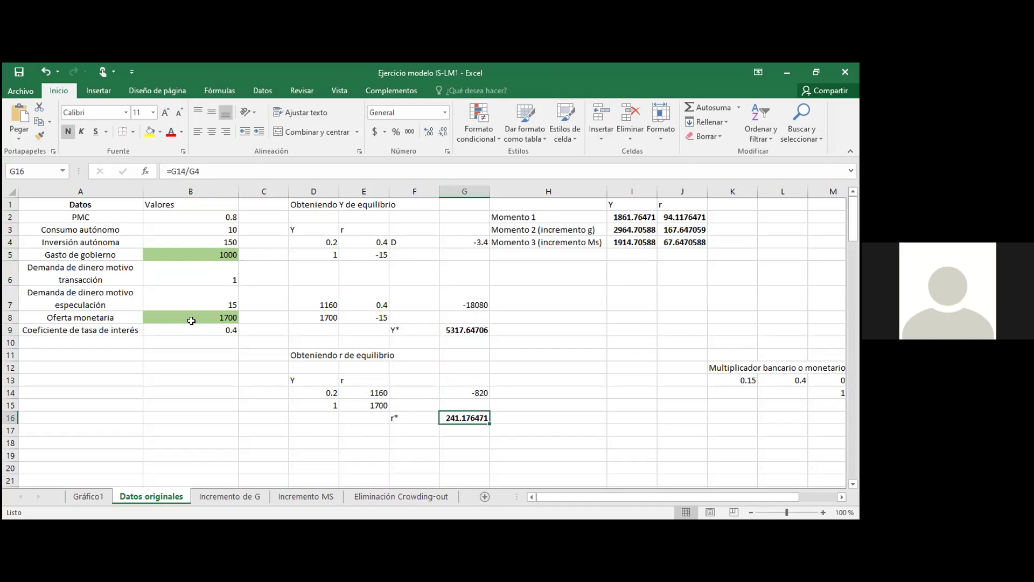
Look at the money supply in B8 and restore government spending in B5 to 500
left_click(190, 318)
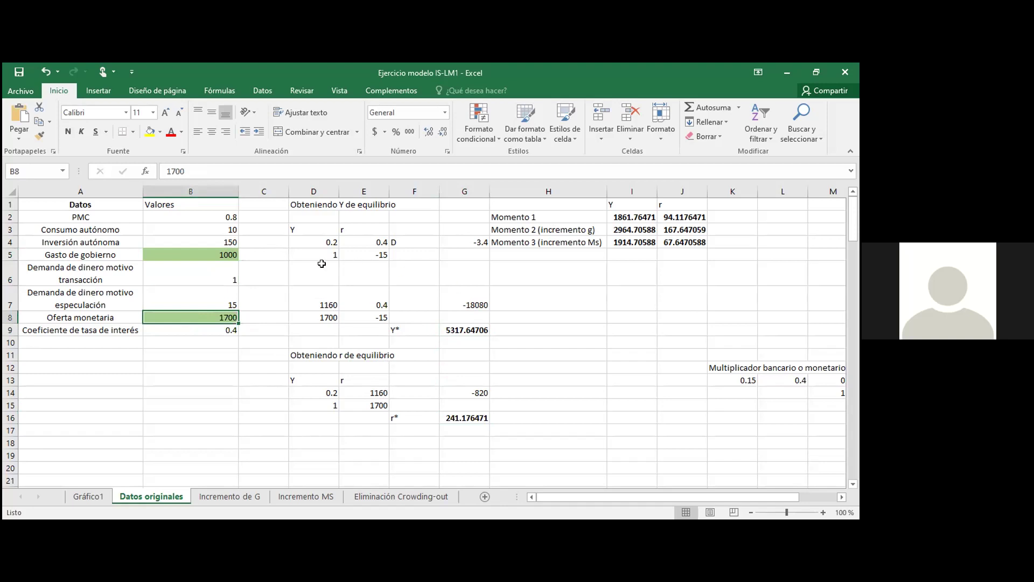
left_click(203, 253)
type("500")
key("Return")
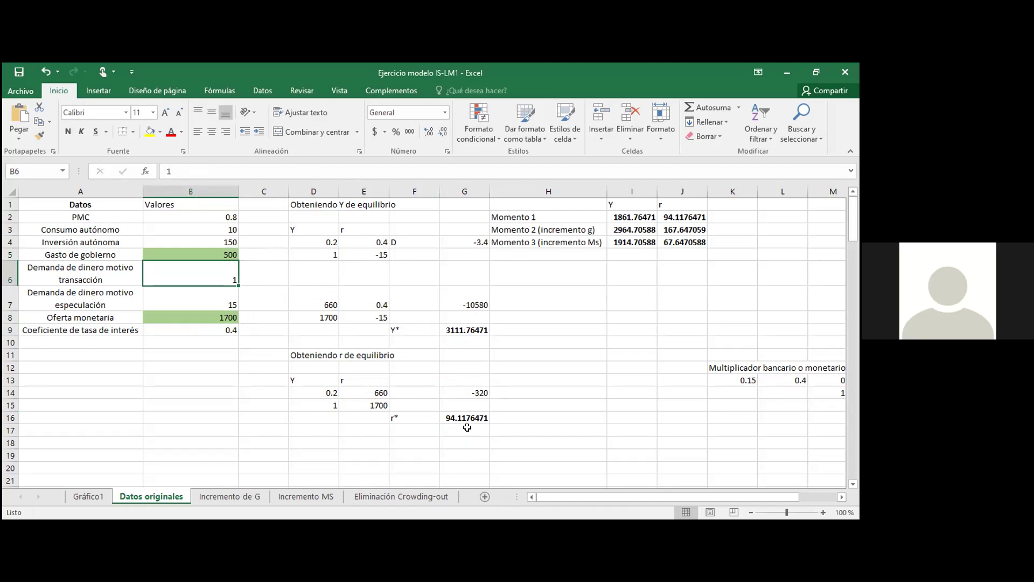
Set government spending in B5 to 250 to test a spending cut
left_click(213, 256)
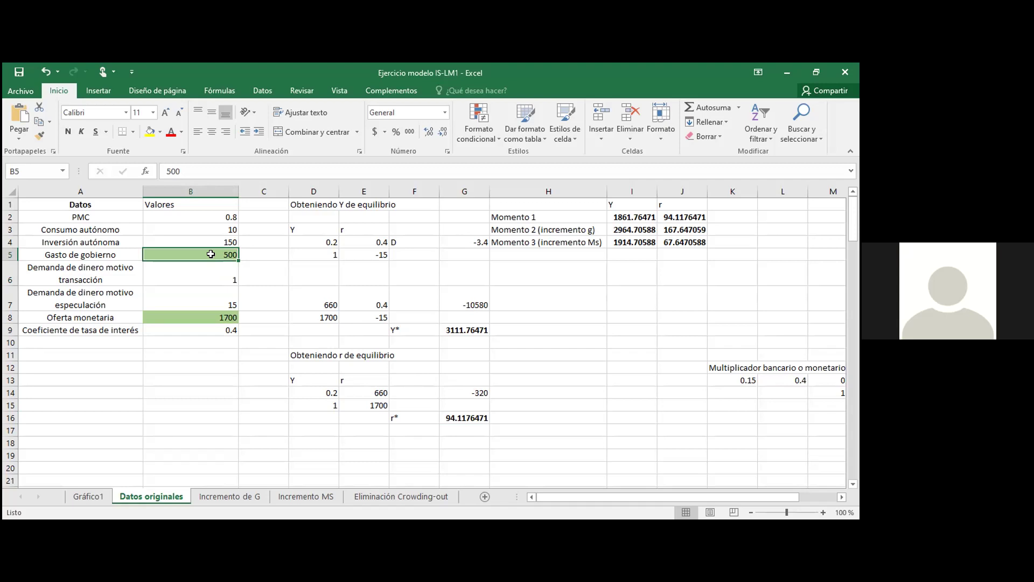
type("25")
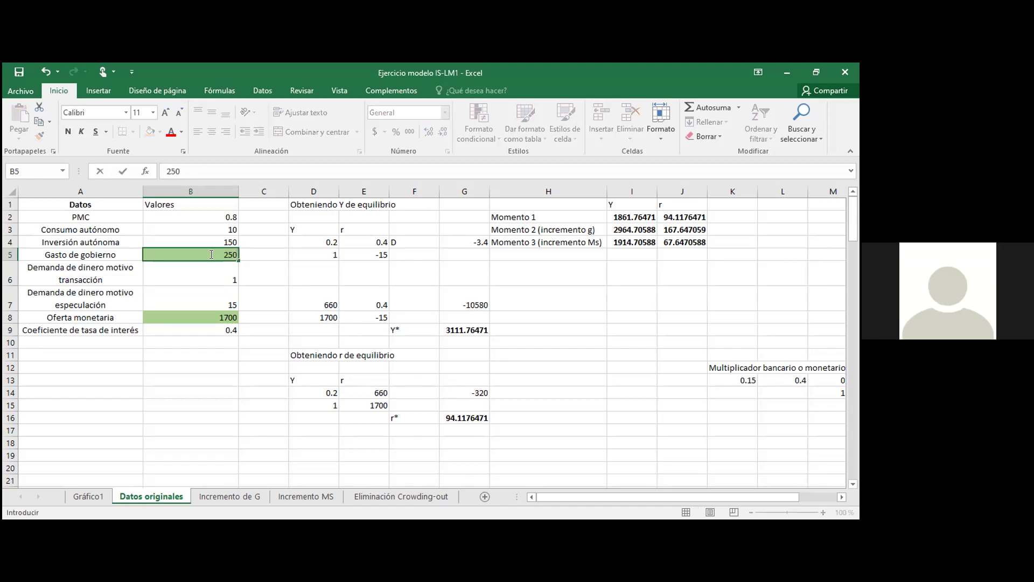
key("Return")
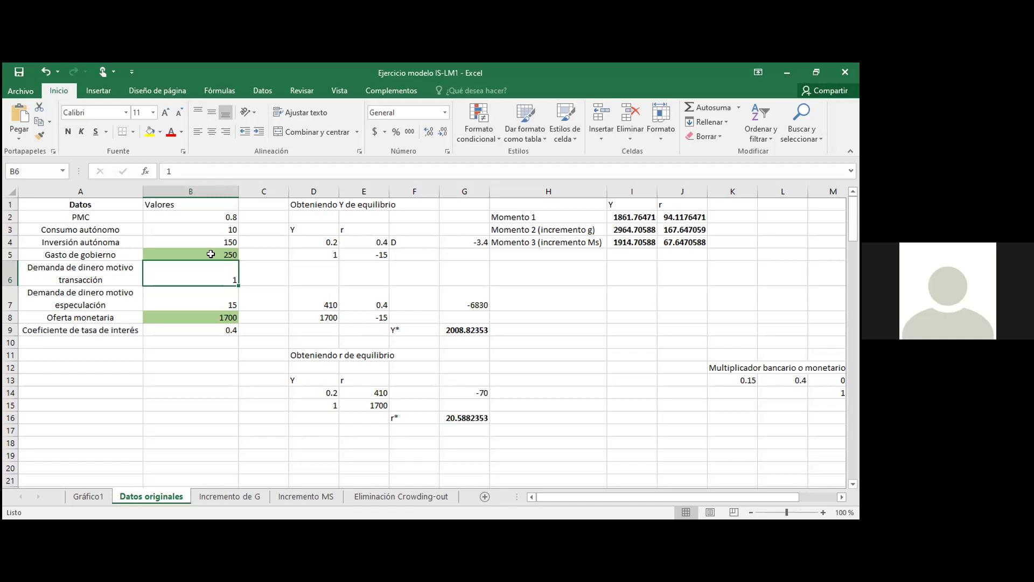
Return government spending in B5 to its original value of 500
left_click(211, 254)
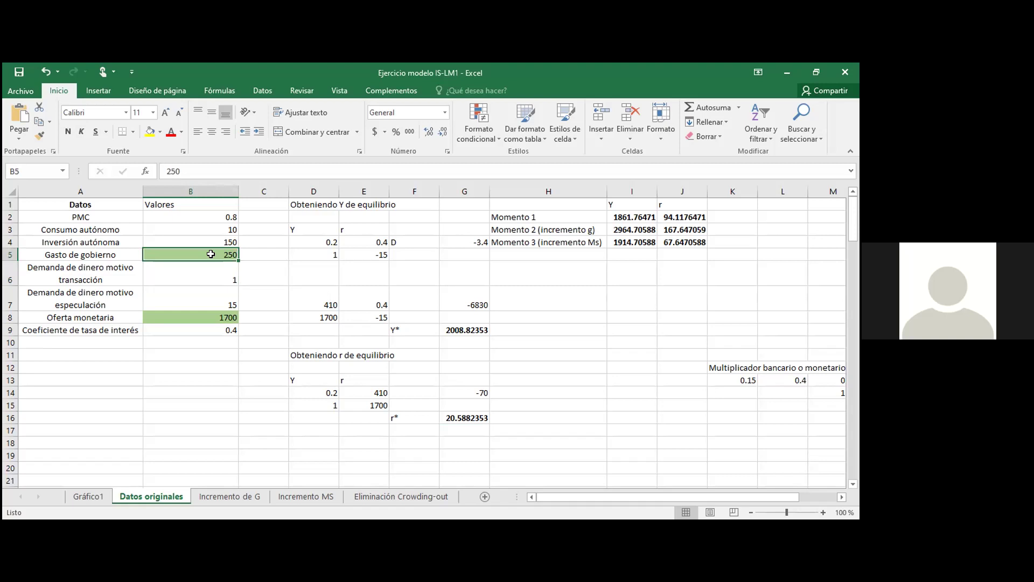
type("500")
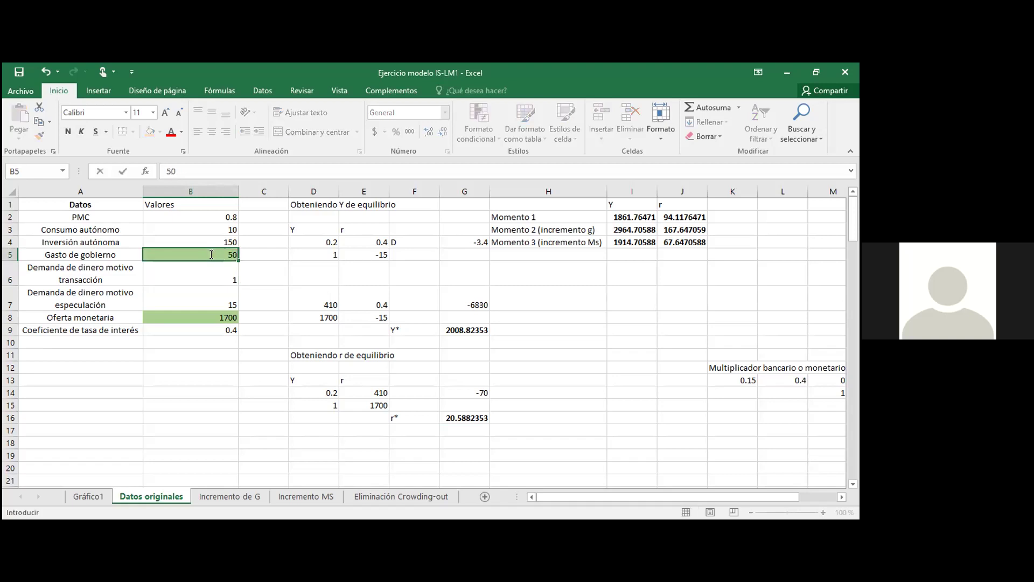
key("Return")
Review the money supply in B8 alongside the equilibrium values Y* in G9 and r* in G16
key("Down")
key("Down")
key("Down")
key("Up")
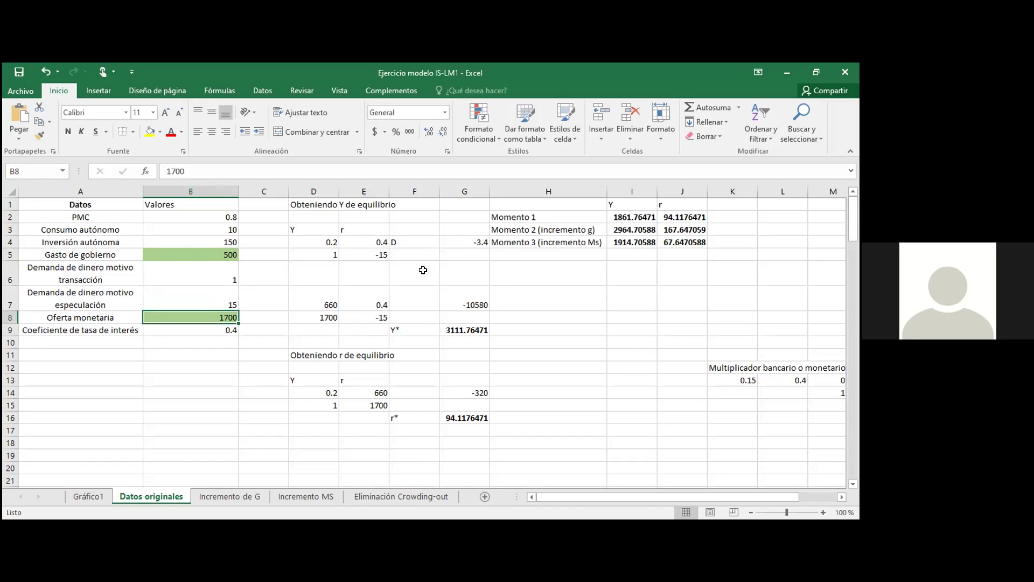
left_click(475, 325)
left_click(474, 417)
left_click(467, 323)
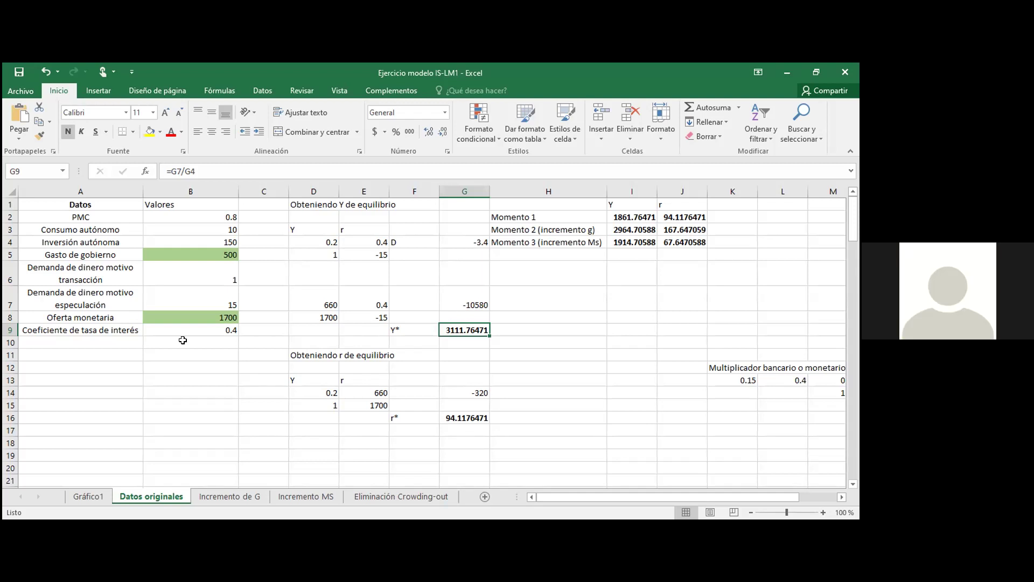
Set the money supply in B8 to 2500 and check its effect on Y* and r*
left_click(179, 319)
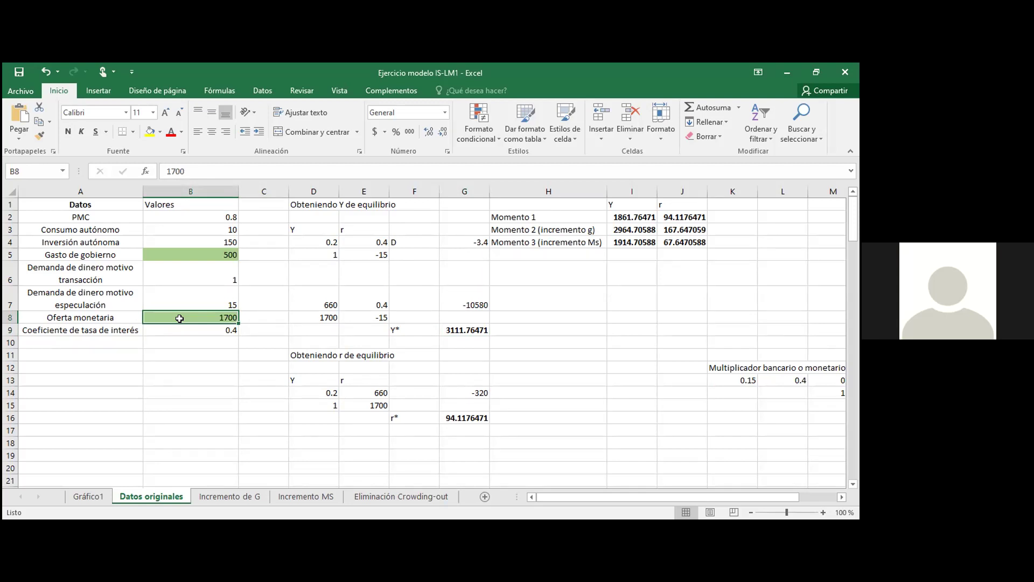
type("2500")
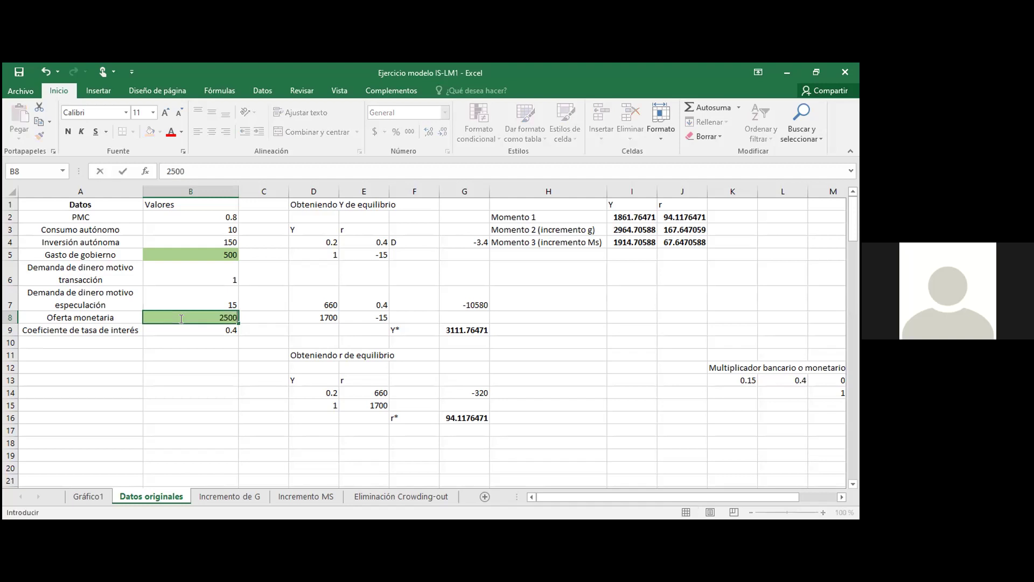
key("Return")
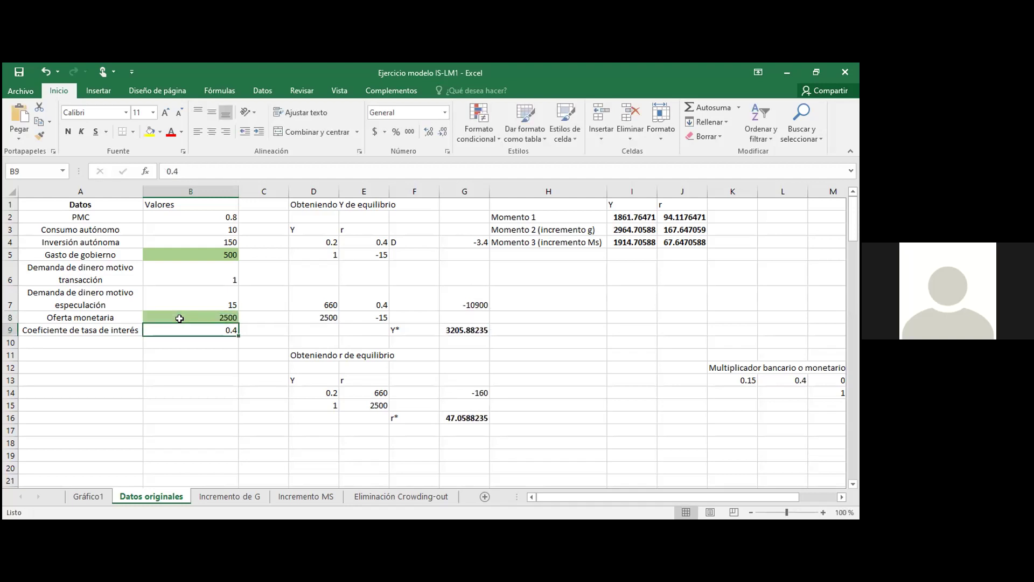
left_click(463, 330)
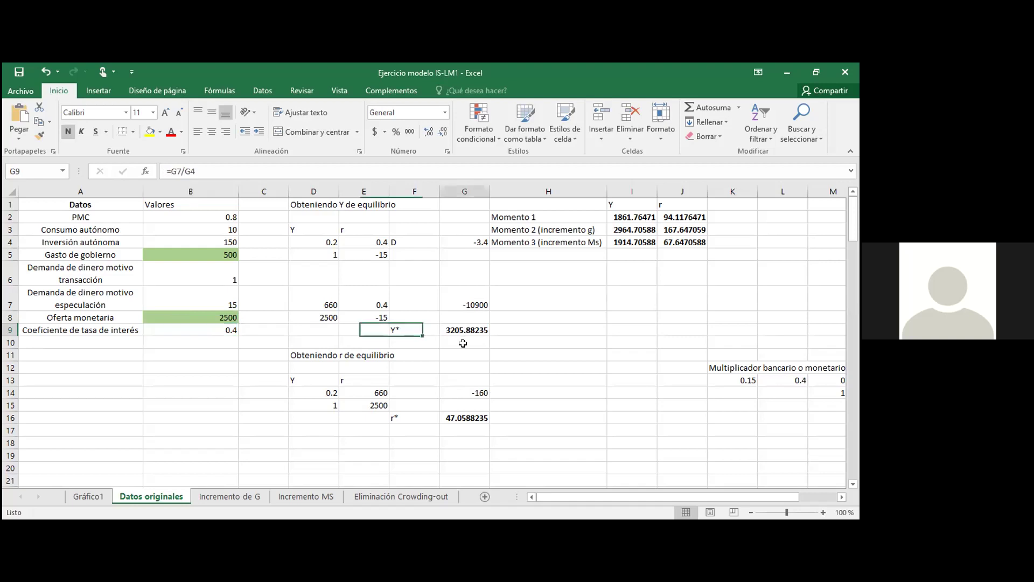
left_click(467, 417)
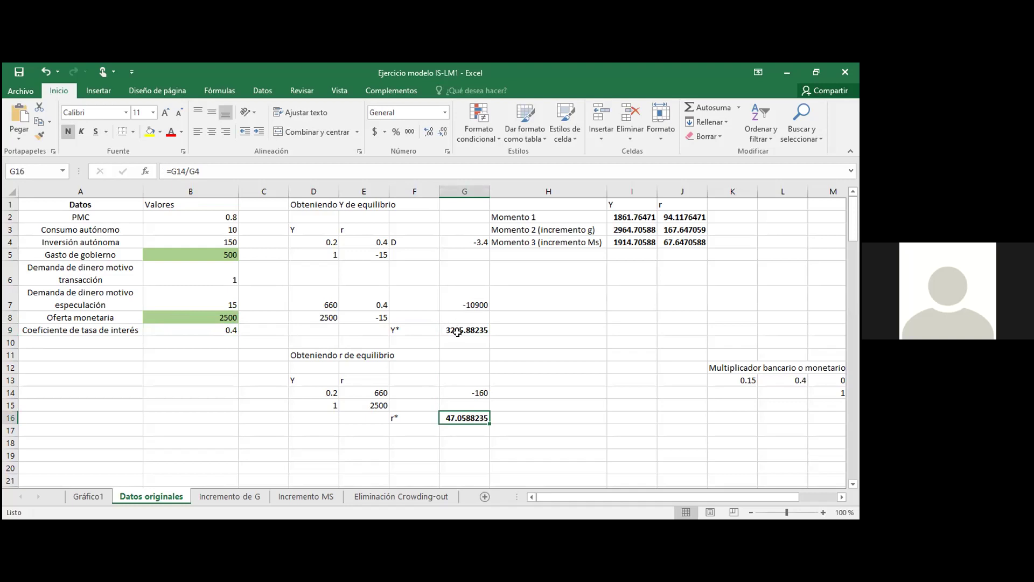
Restore the money supply in B8 to 1700 and leave that cell selected
left_click(210, 315)
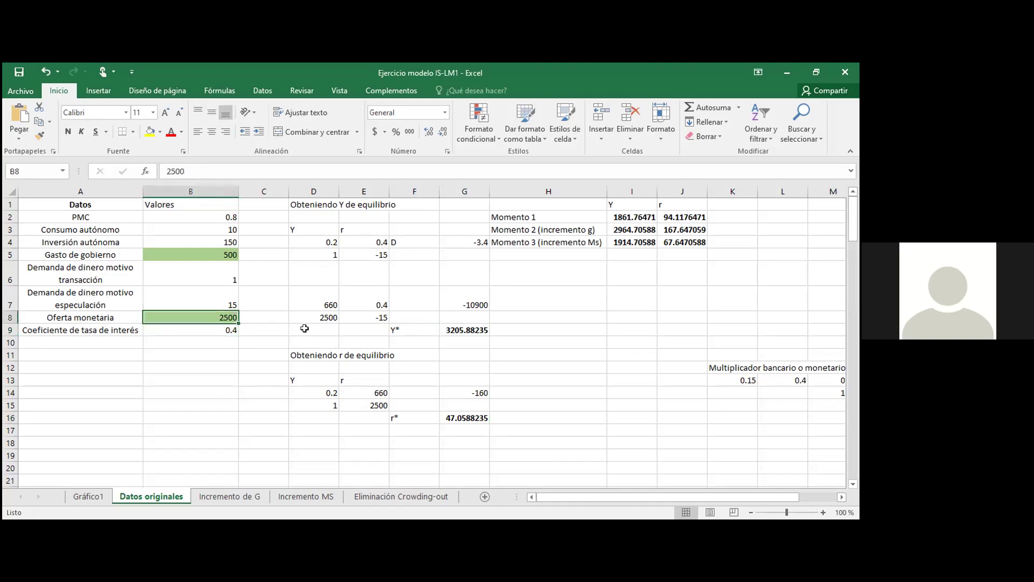
type("1")
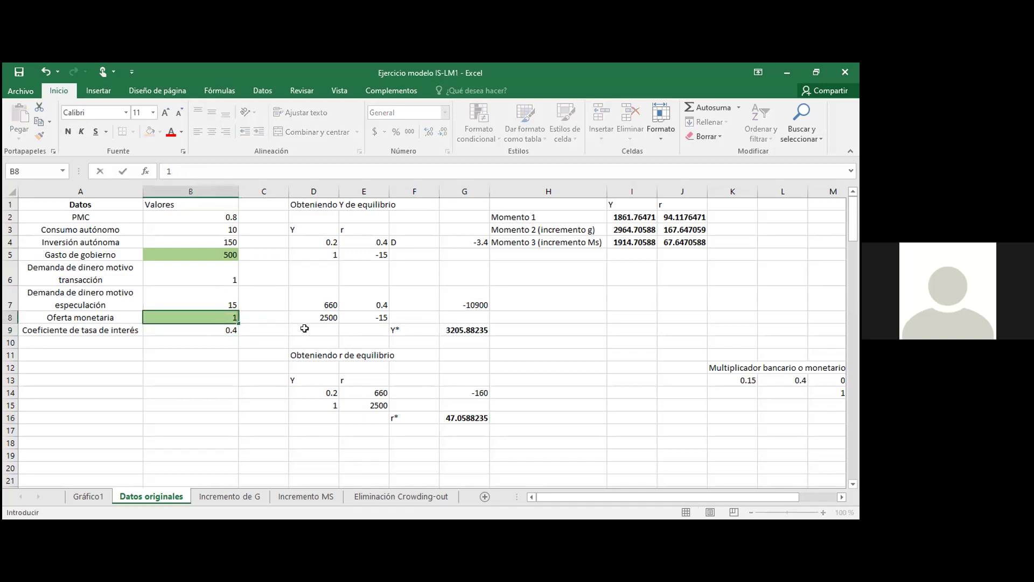
type("700")
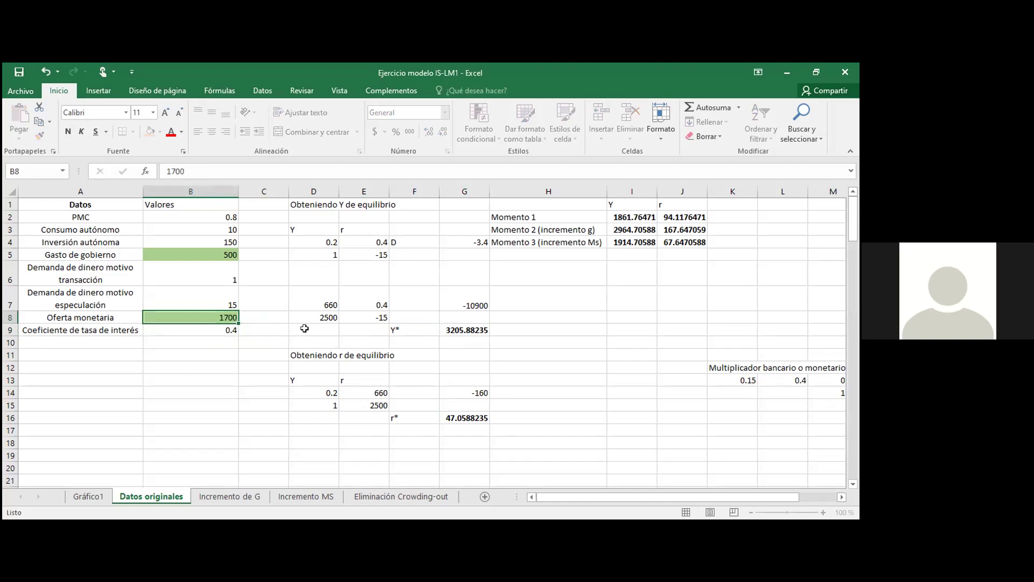
key("Return")
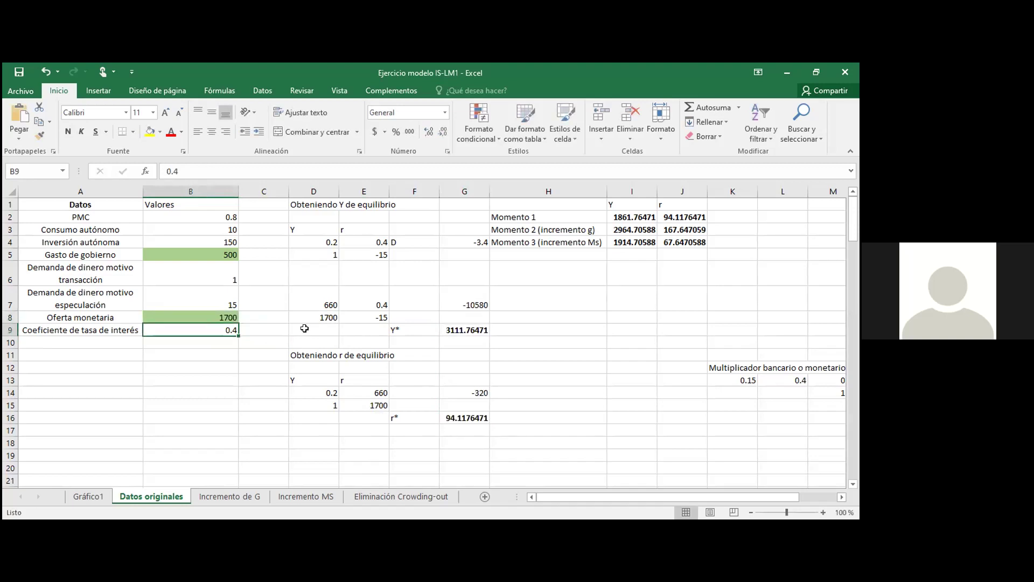
key("Up")
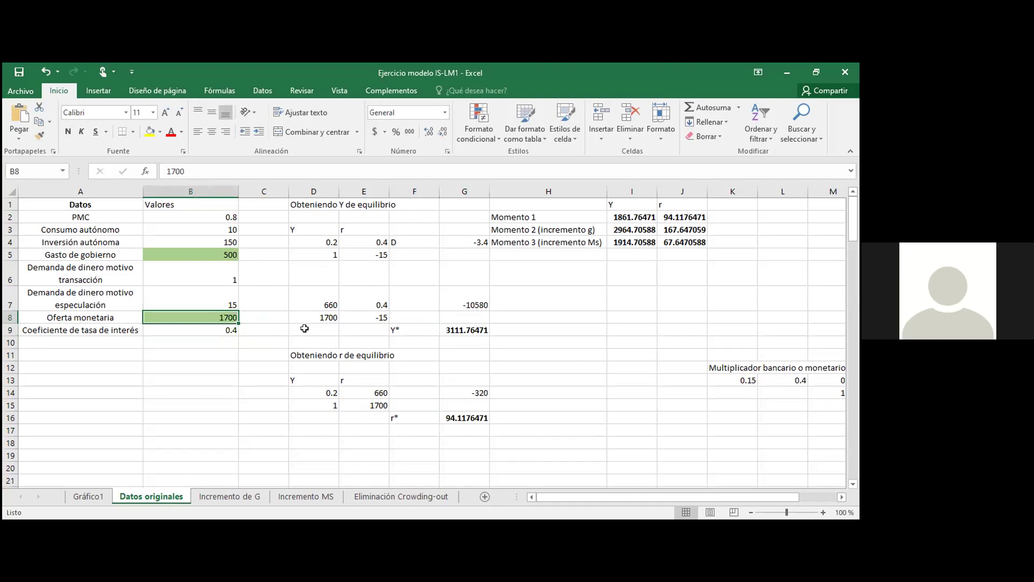
Set the money supply in B8 to 3400 and check the equilibrium interest rate r* in G16
type("3400")
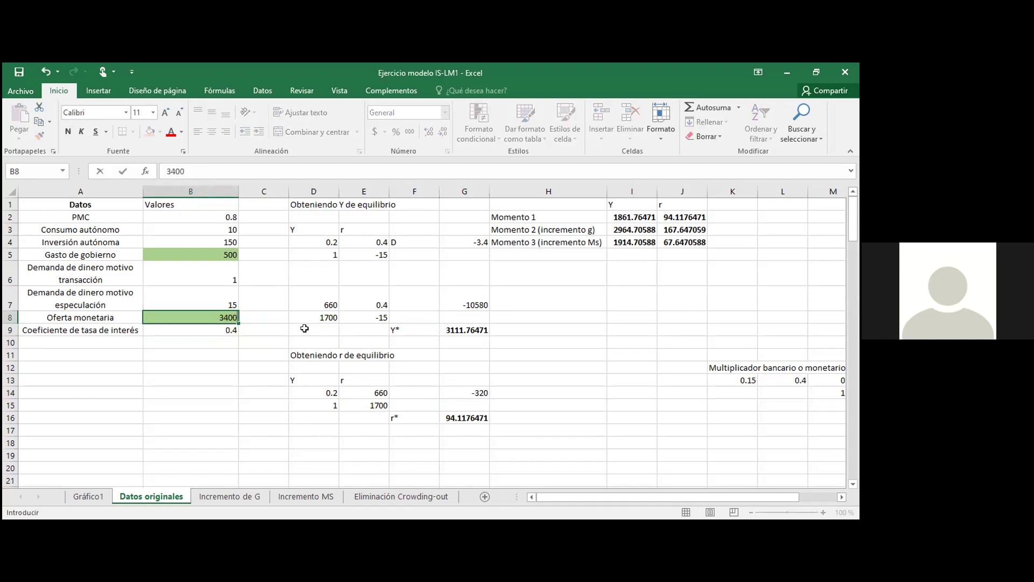
key("Return")
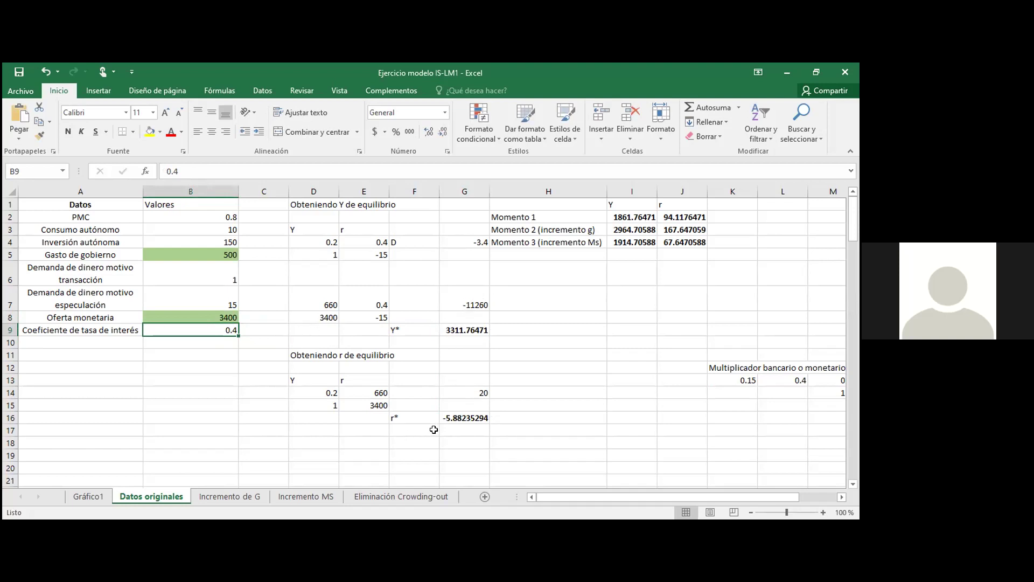
left_click(455, 416)
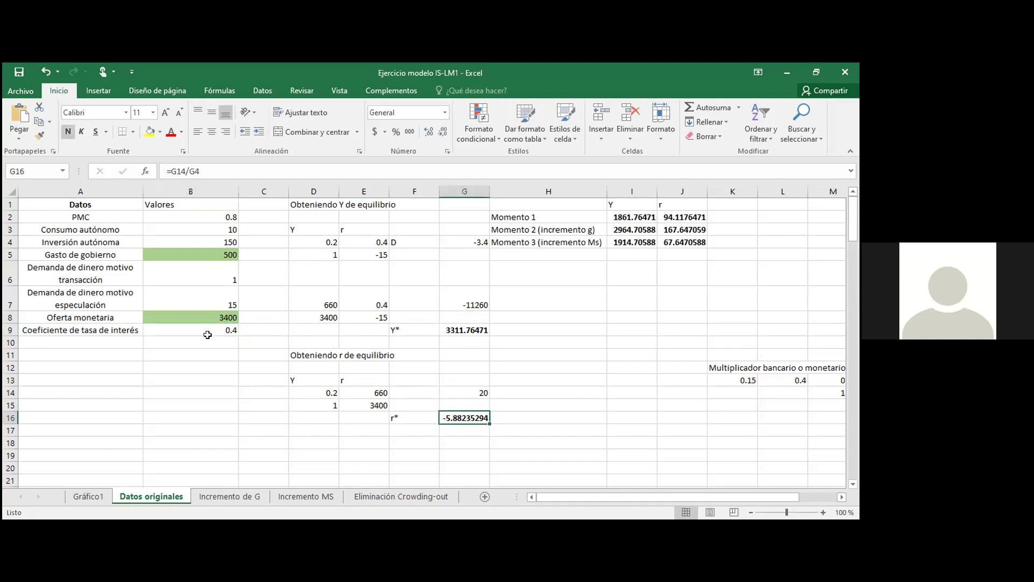
Lower the money supply in B8 to 3000 to test its effect on Y* and r*
left_click(213, 317)
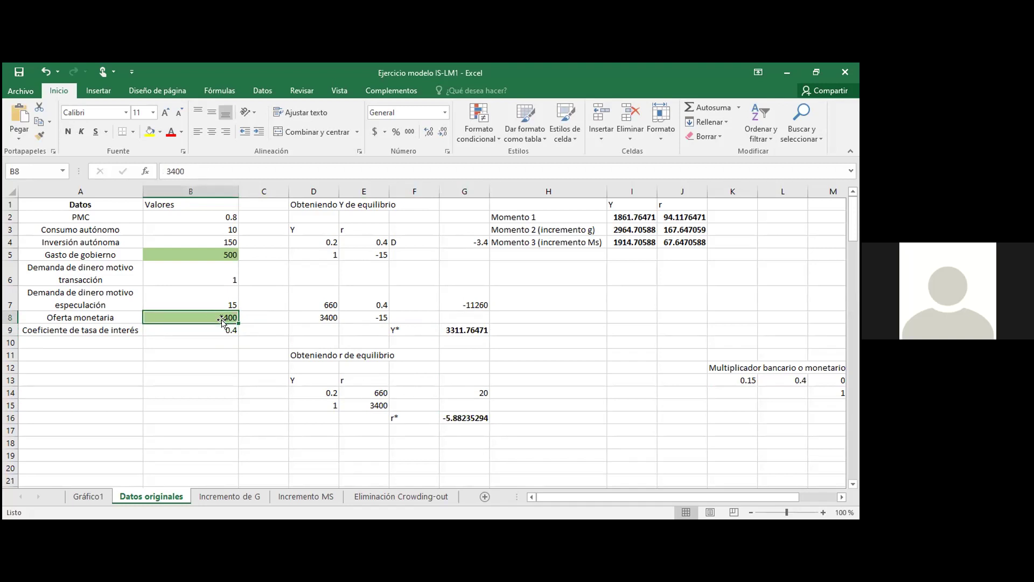
type("3000")
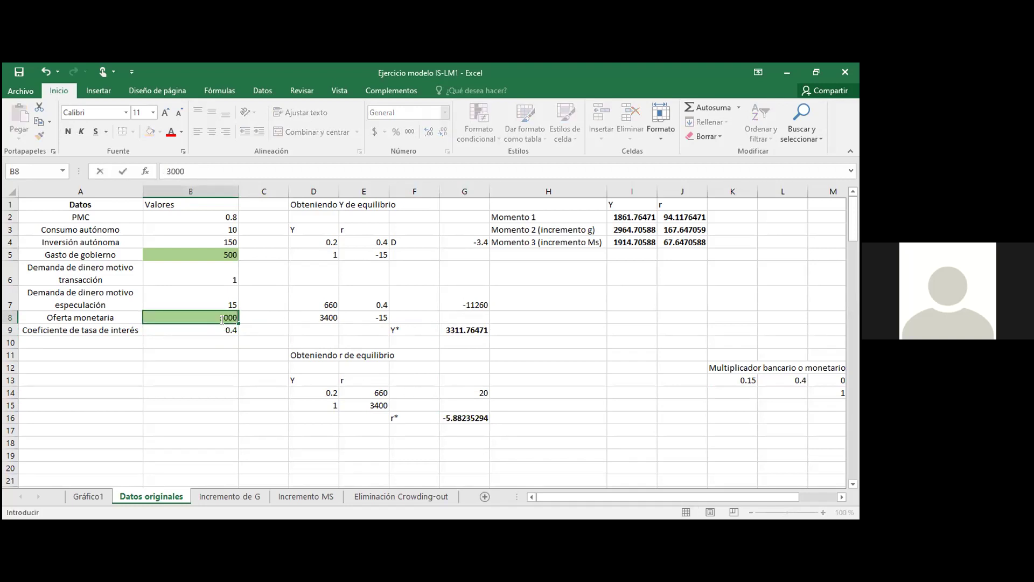
key("Return")
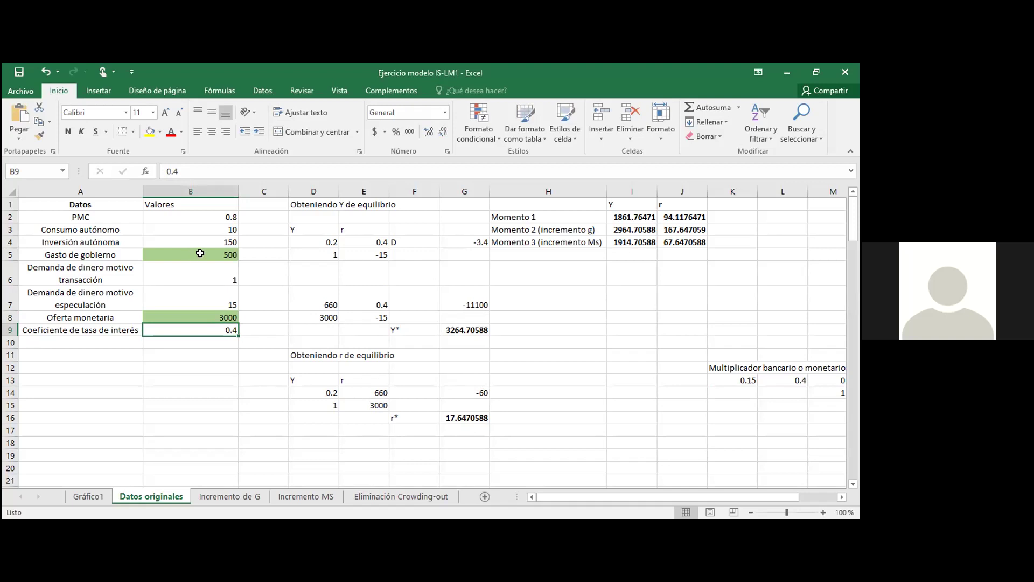
Restore the money supply in B8 to its original value of 1700
left_click(207, 319)
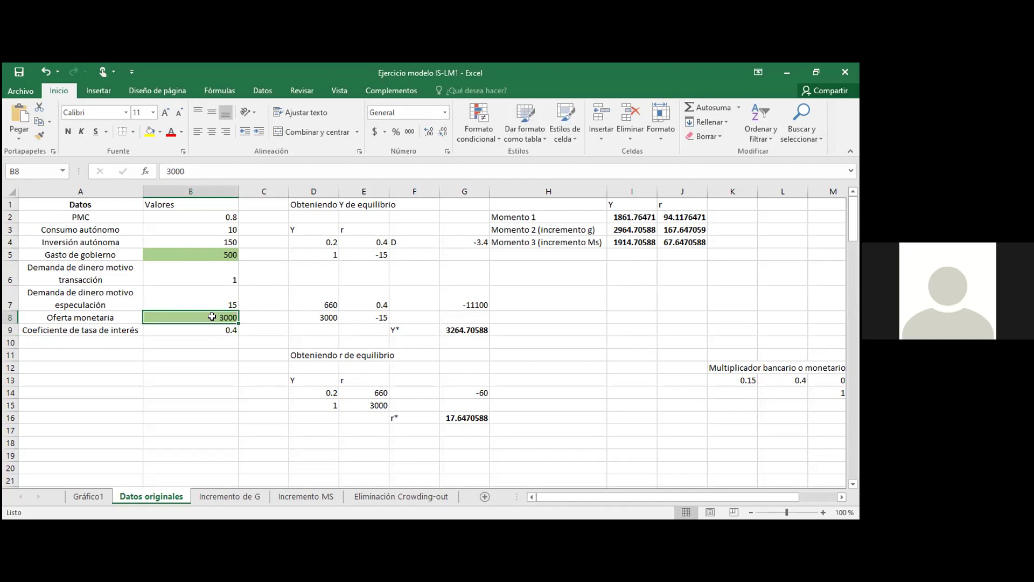
type("1700")
key("Return")
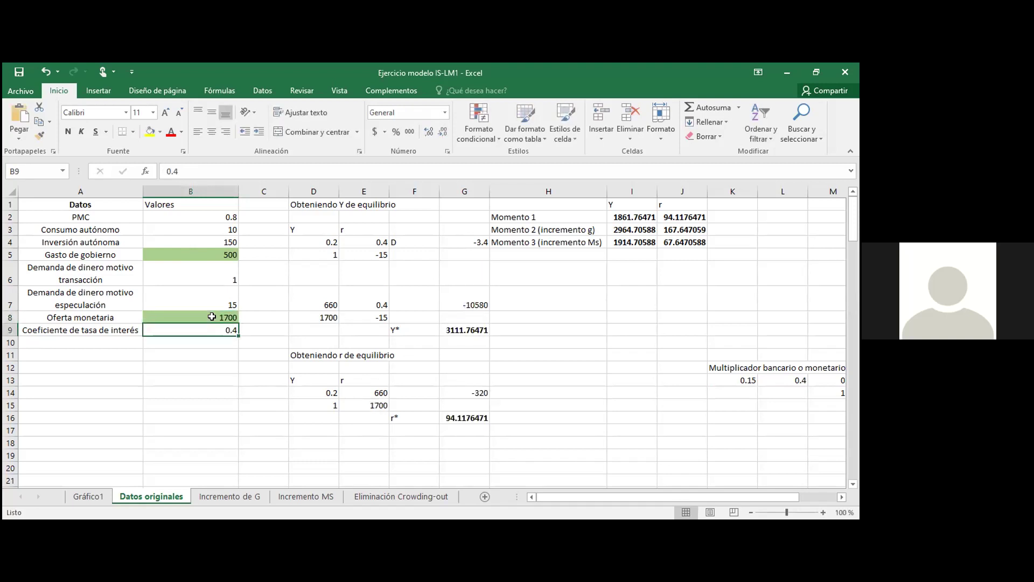
Halve the money supply in B8 to 850 and check the equilibrium income Y* in G9
left_click(212, 316)
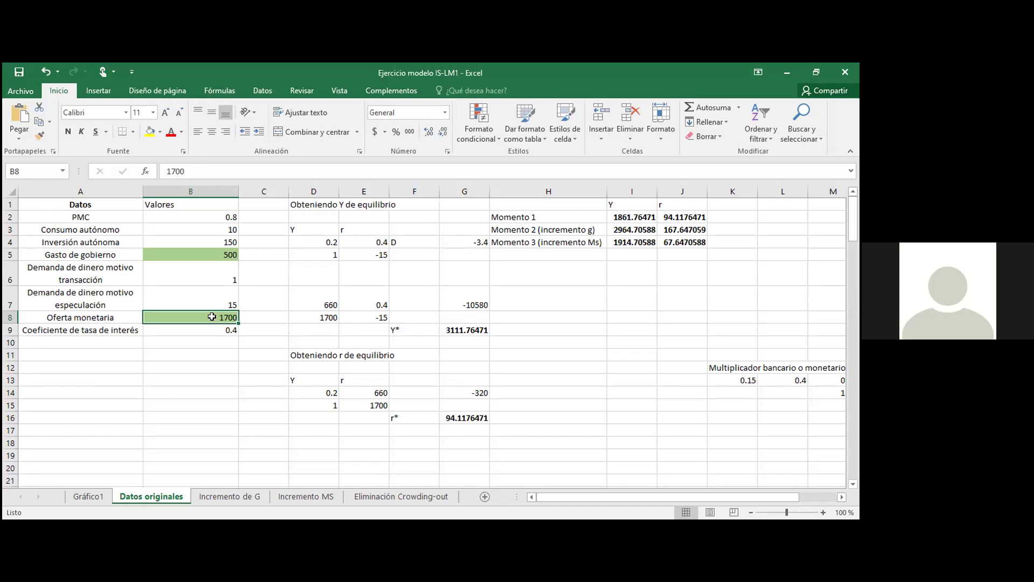
type("859")
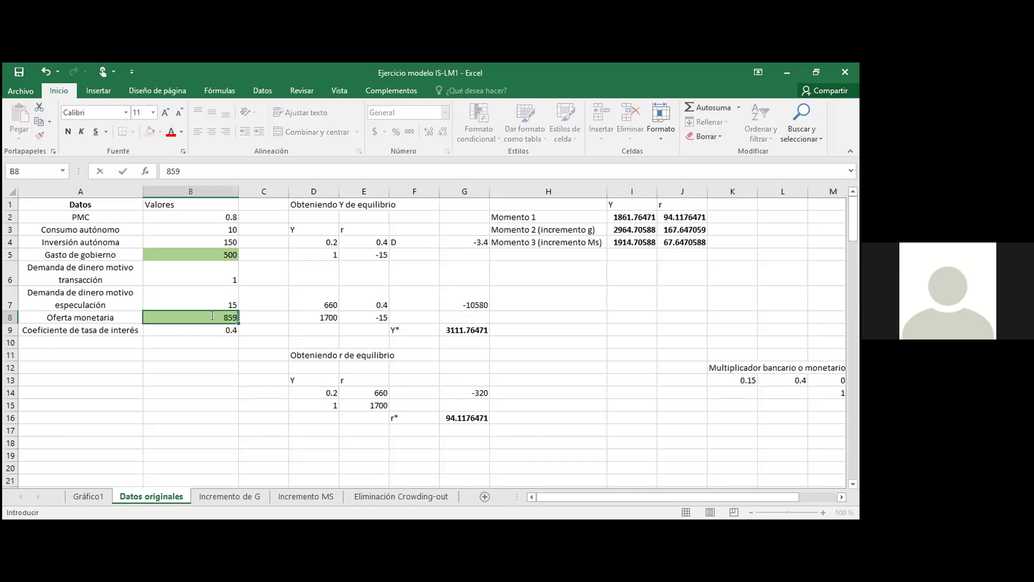
key("BackSpace")
type("00")
key("BackSpace")
key("Return")
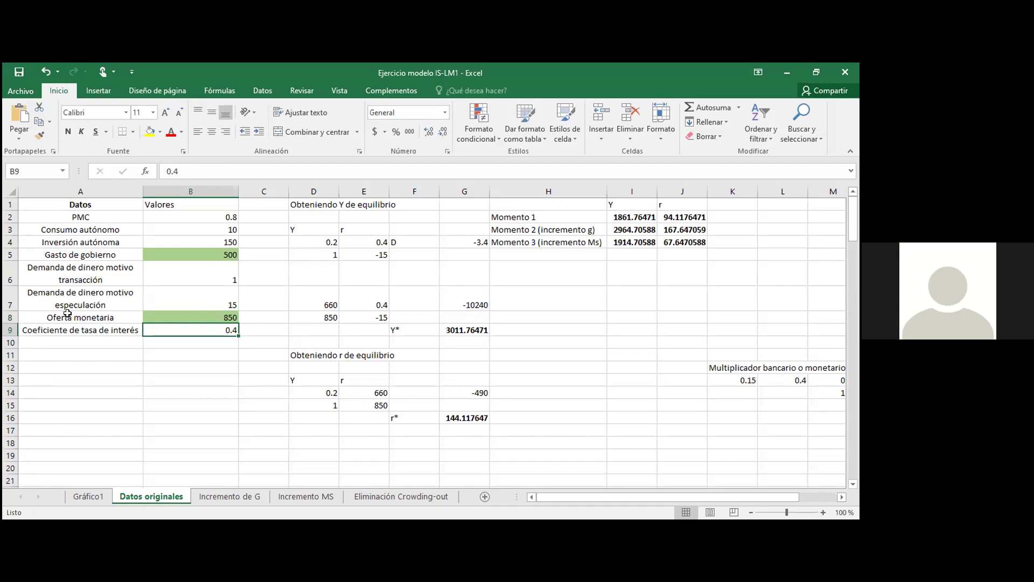
left_click(459, 329)
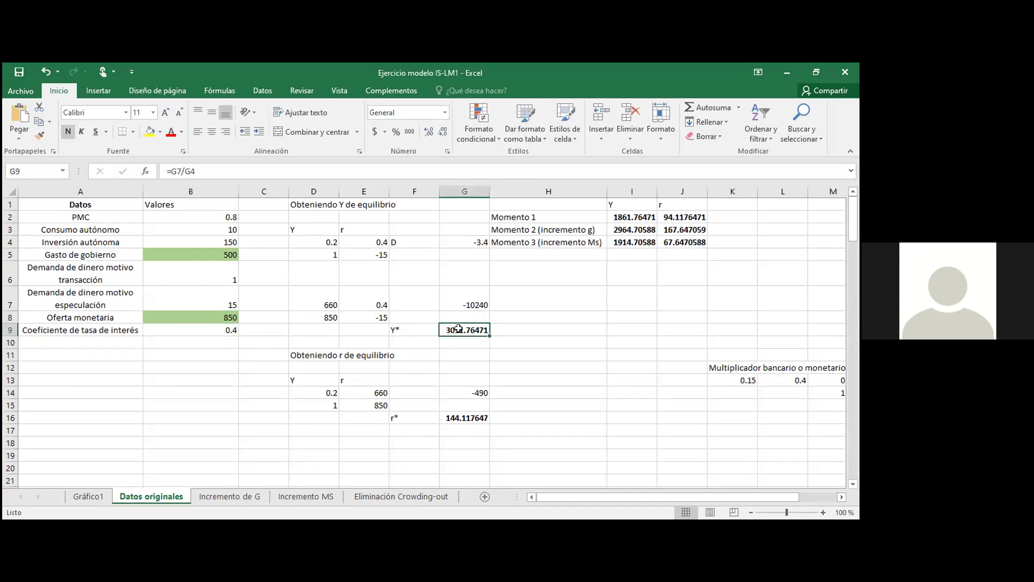
Return the money supply in B8 to 1700 for comparison with the reduced-supply equilibrium
left_click(209, 319)
type("1700")
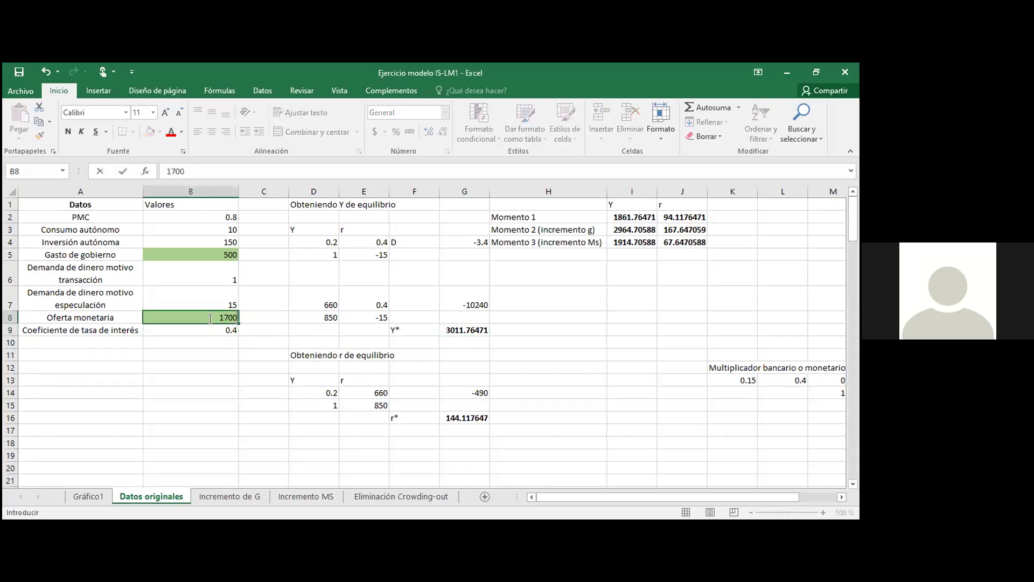
key("Return")
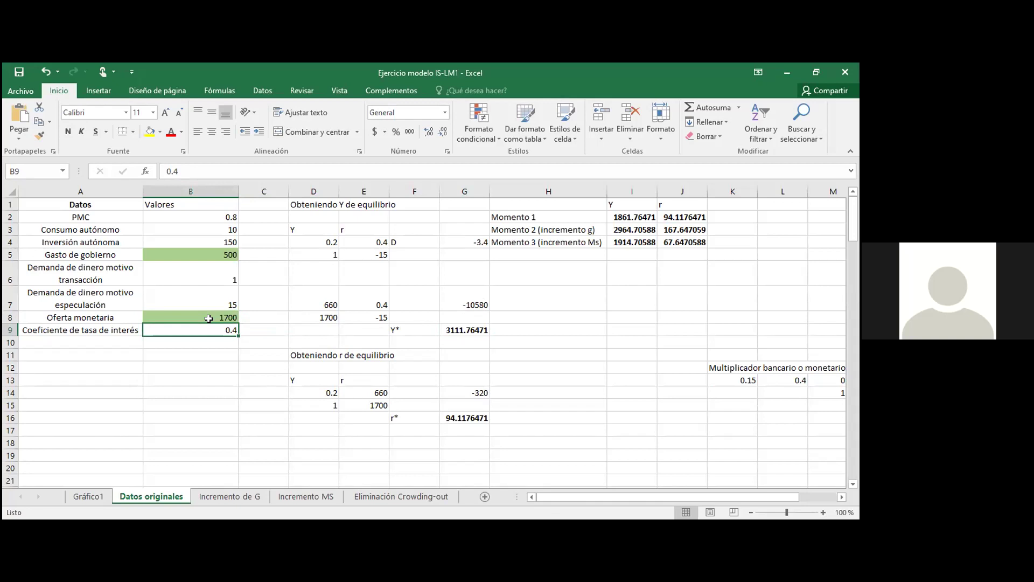
Set the money supply in B8 to 850 again and check the equilibrium interest rate r* in G16
type("850")
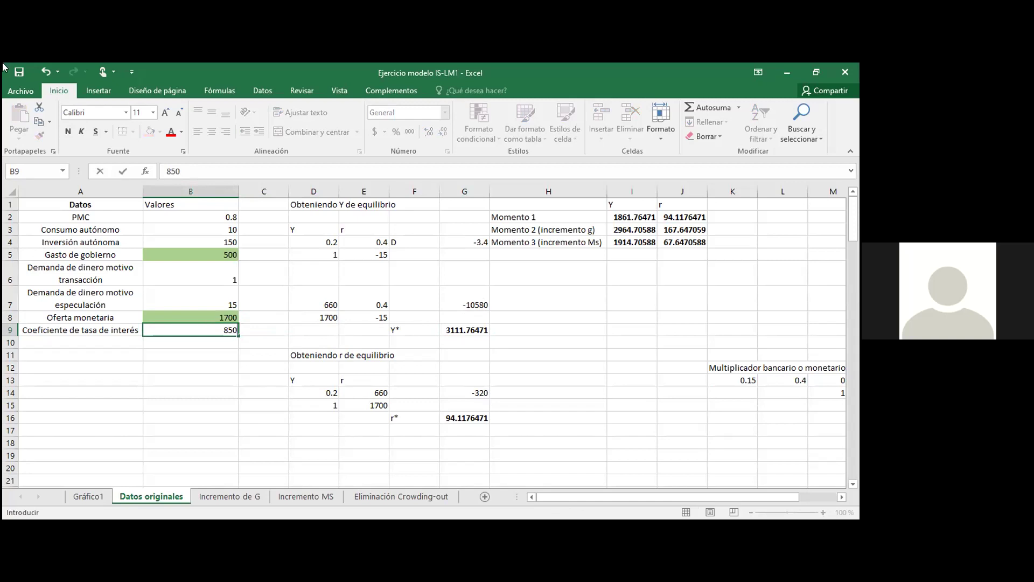
left_click(44, 68)
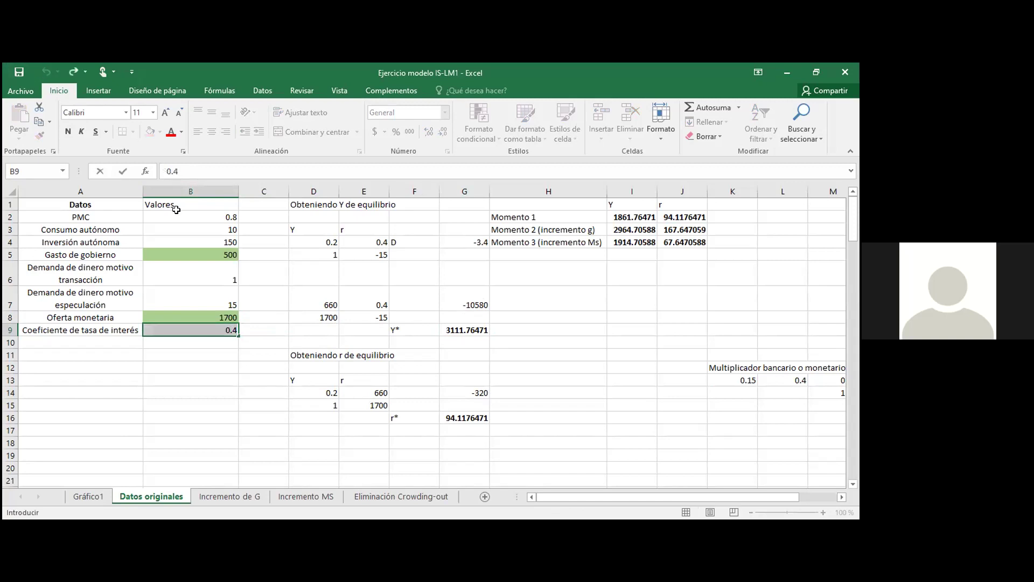
left_click(214, 311)
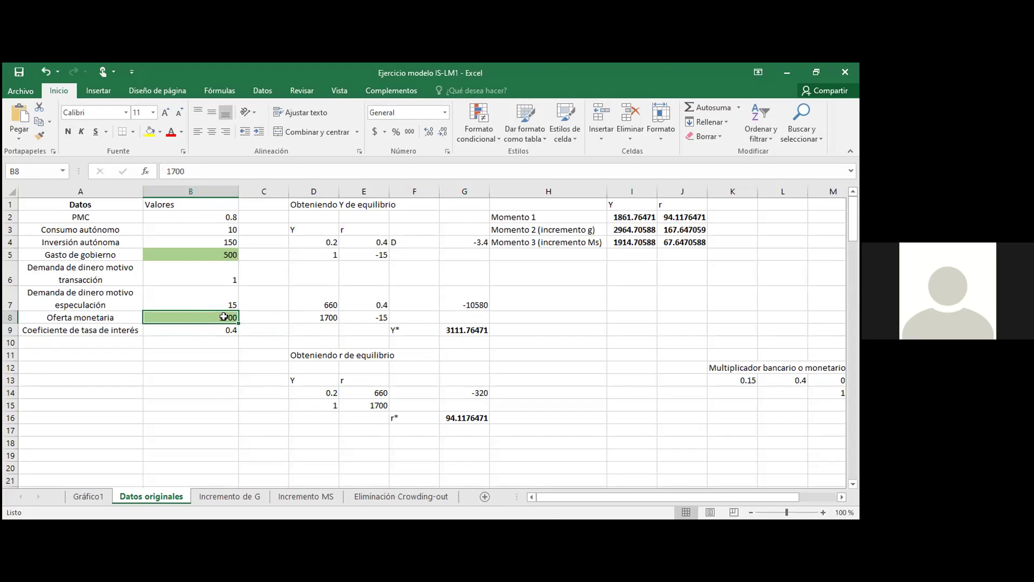
type("850")
key("Return")
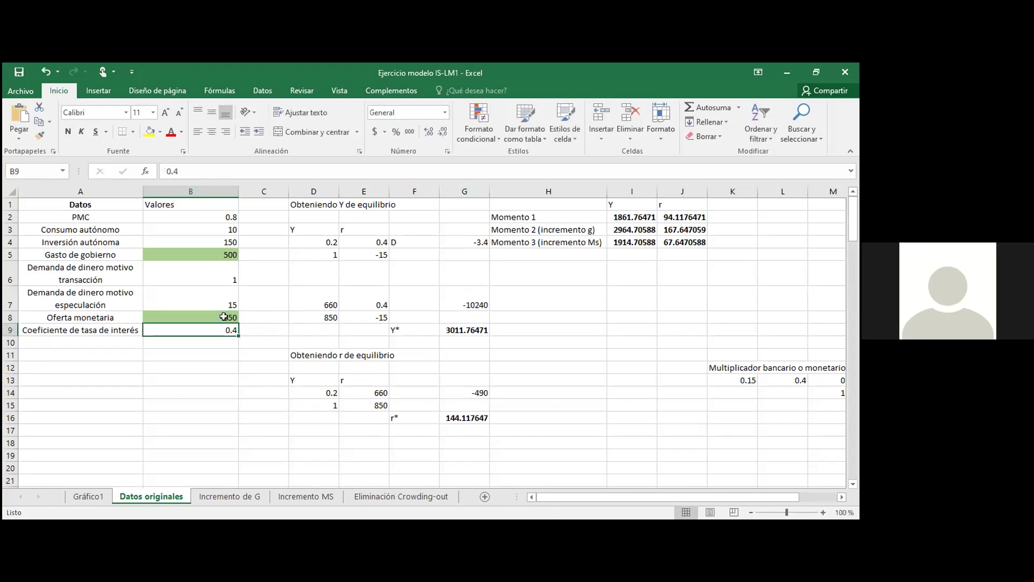
left_click(224, 317)
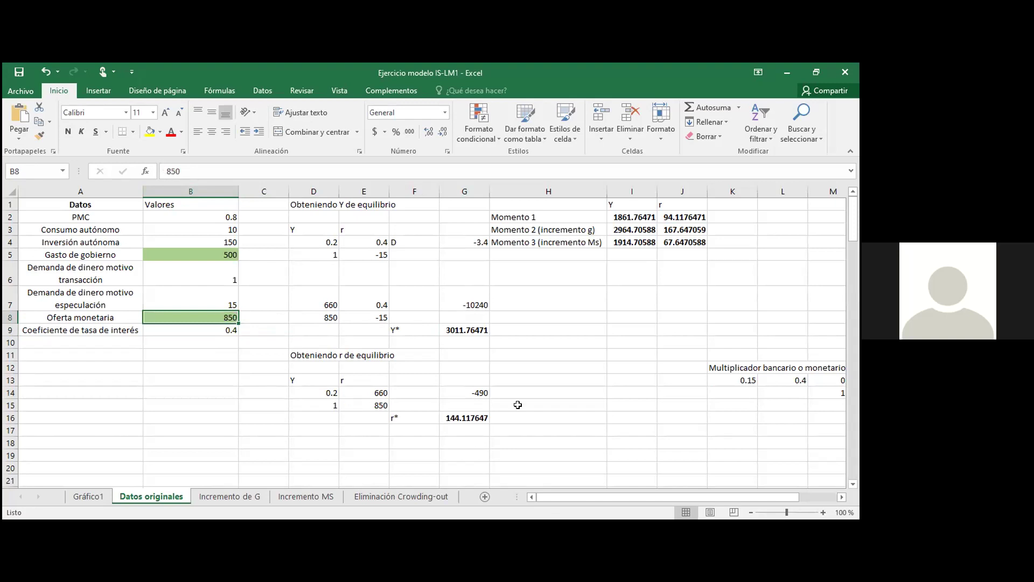
left_click(478, 415)
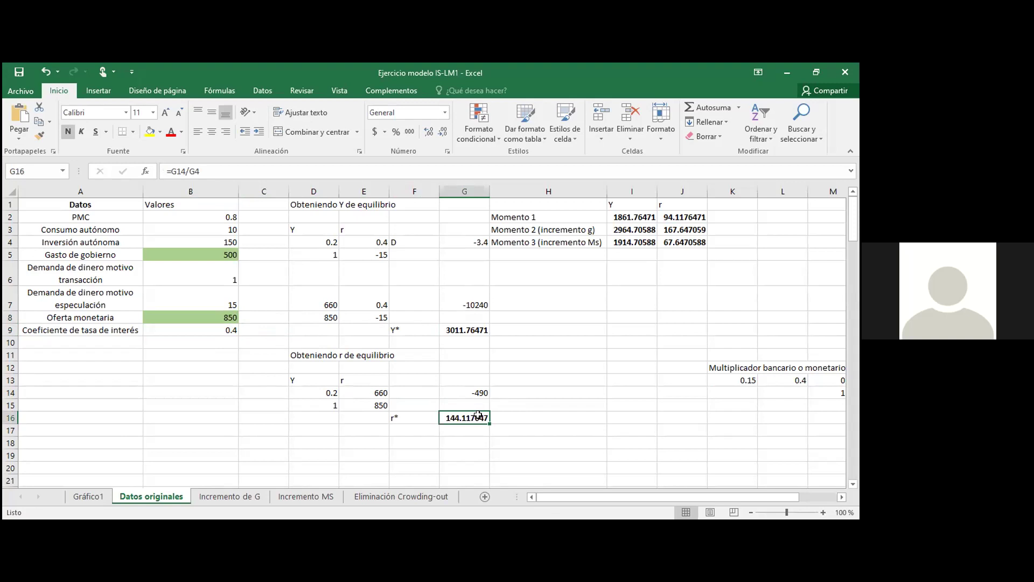
left_click(216, 314)
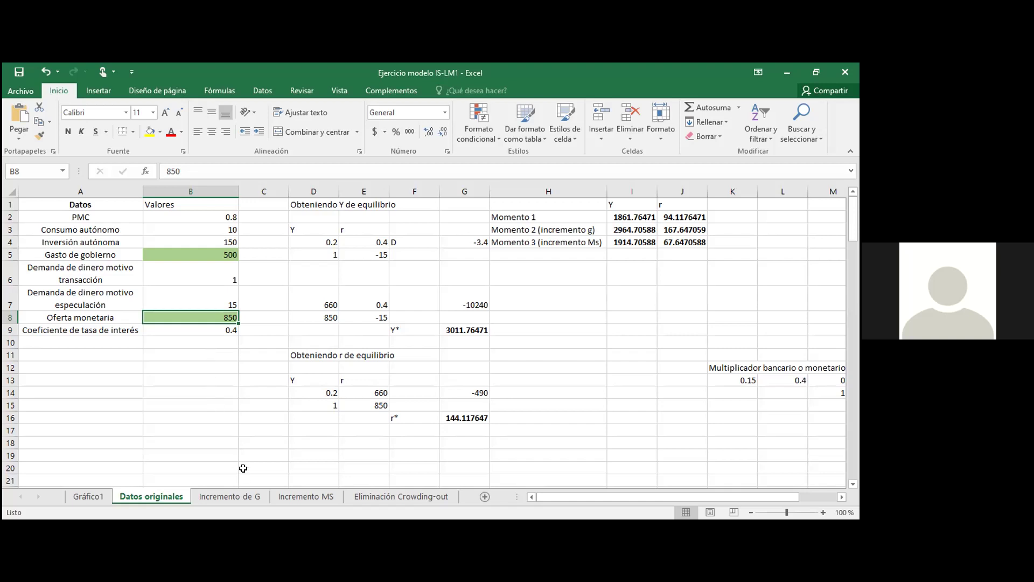
Review the equilibrium calculations on the Incremento de G, Incremento MS and Eliminación Crowding-out sheets
left_click(237, 497)
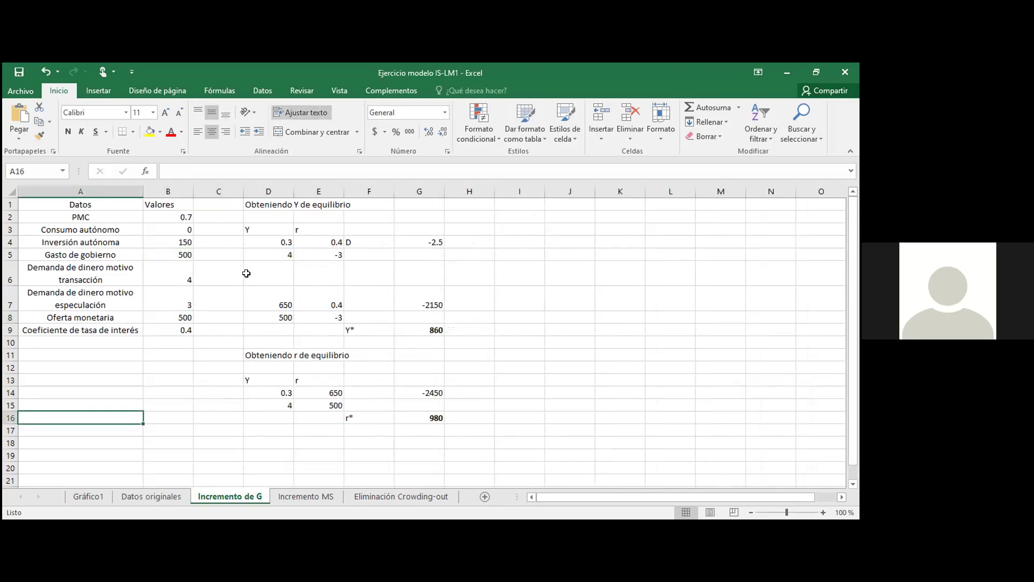
left_click(306, 497)
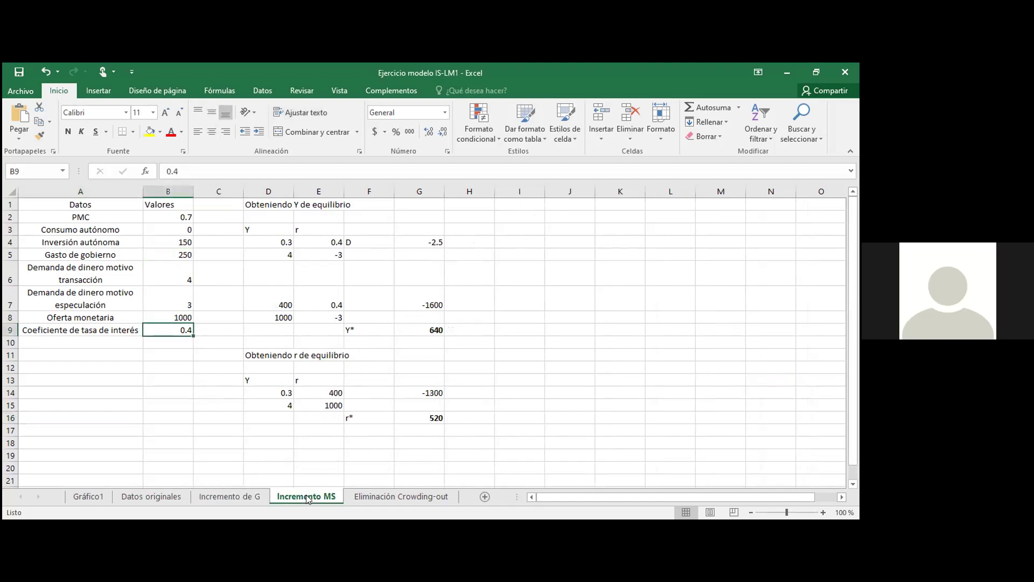
left_click(402, 497)
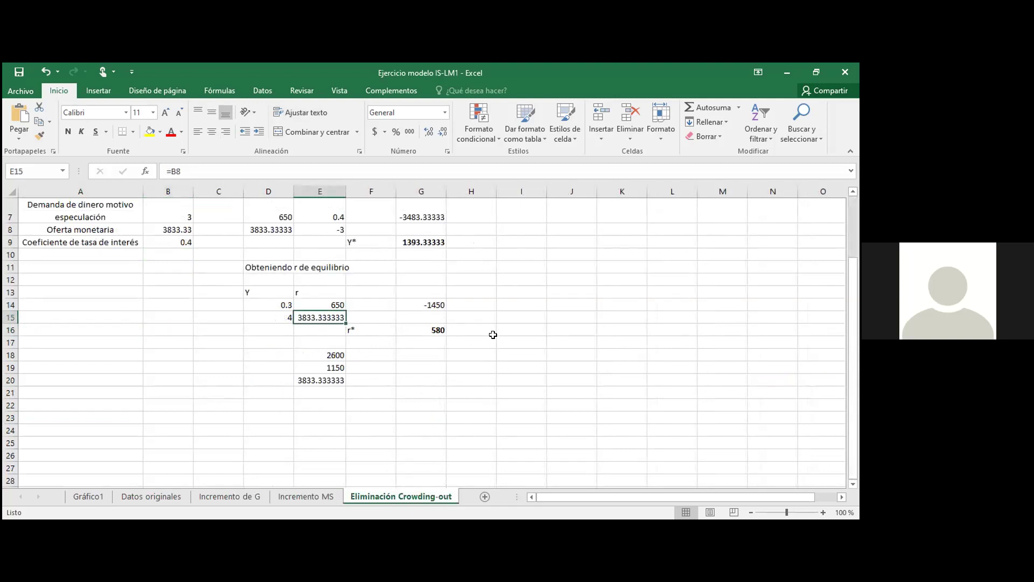
scroll(493, 335, "up", 2)
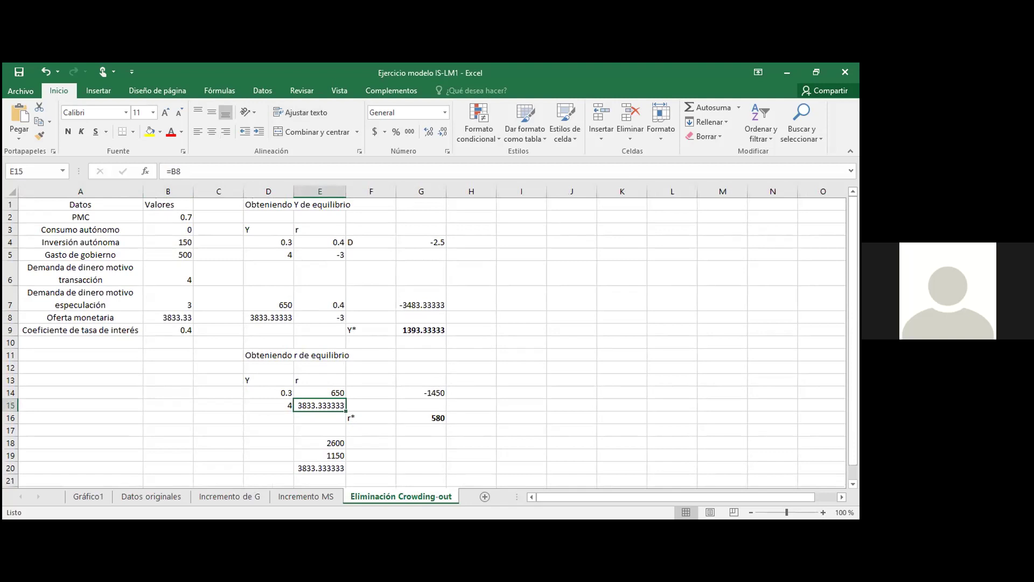
Go back to the Datos originales sheet and reset the money supply in B8 to 1700
left_click(154, 495)
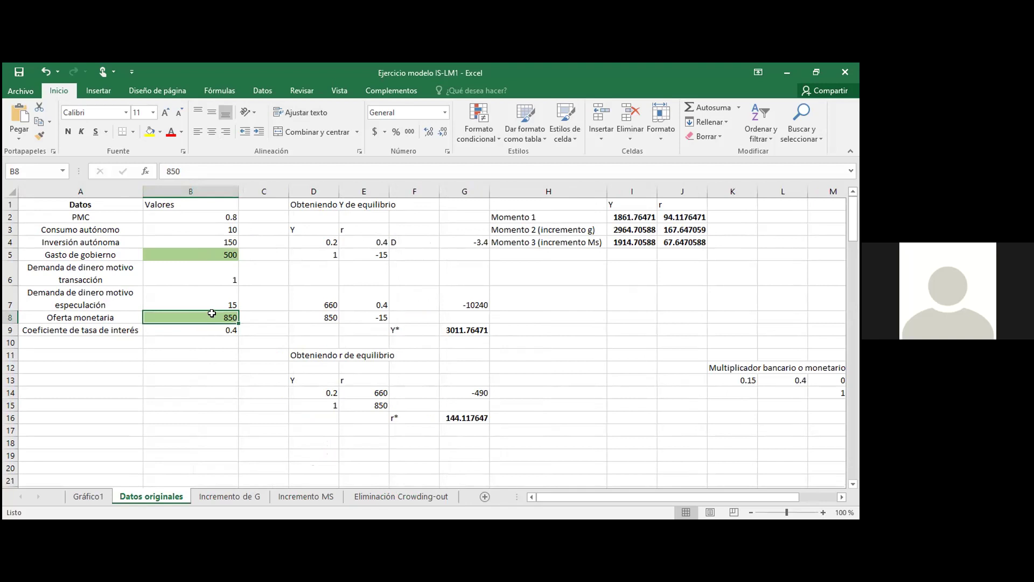
type("17000")
key("BackSpace")
key("Return")
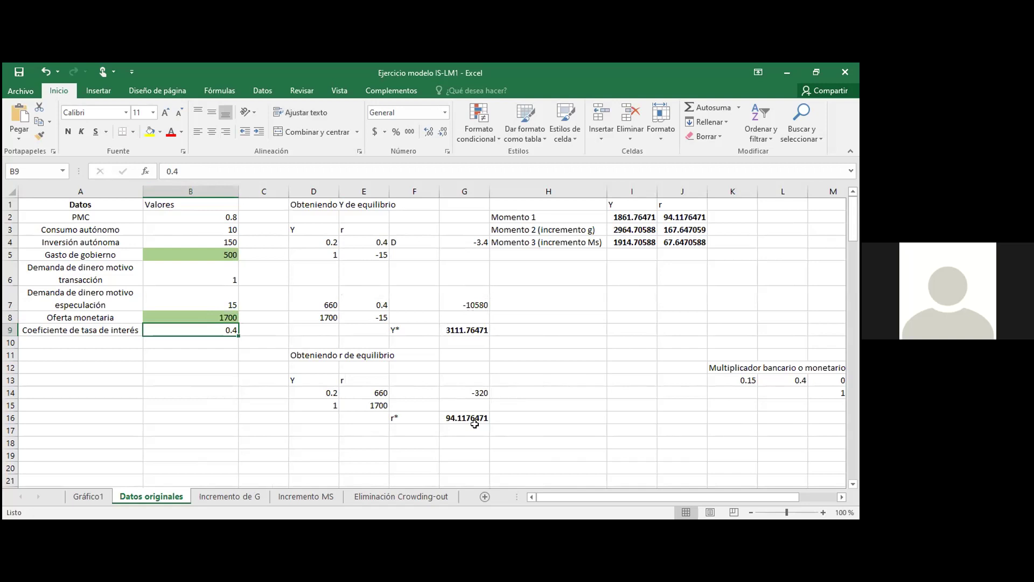
Compare r* in G16 with the Momento 1 values of r in J2 and Y in I2
left_click(461, 428)
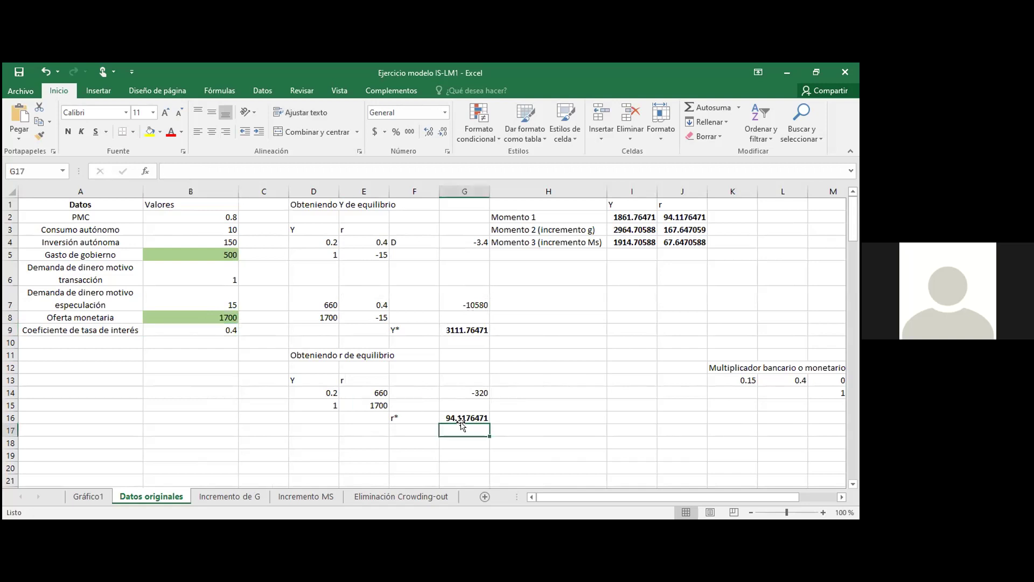
left_click(674, 218)
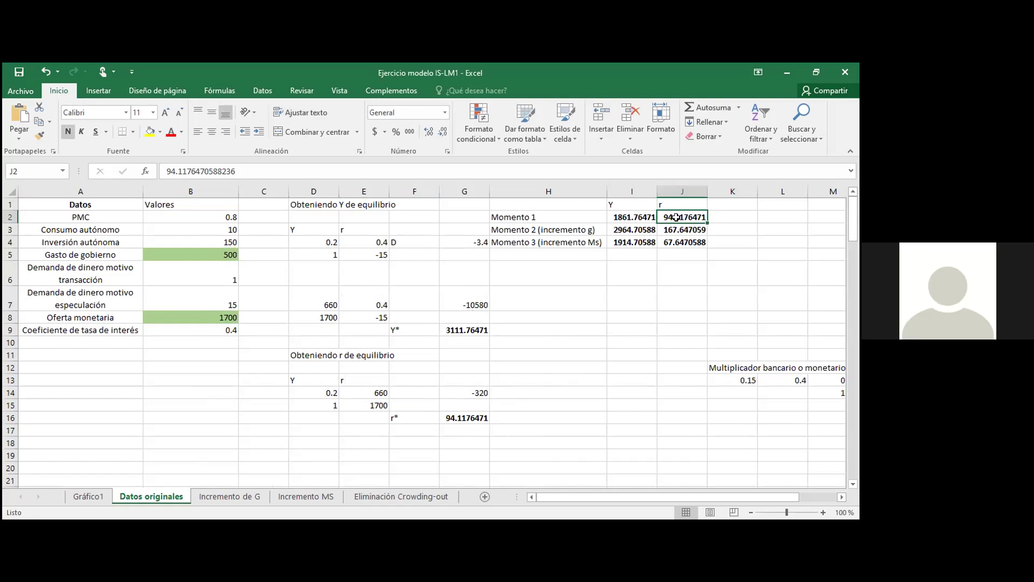
left_click(632, 216)
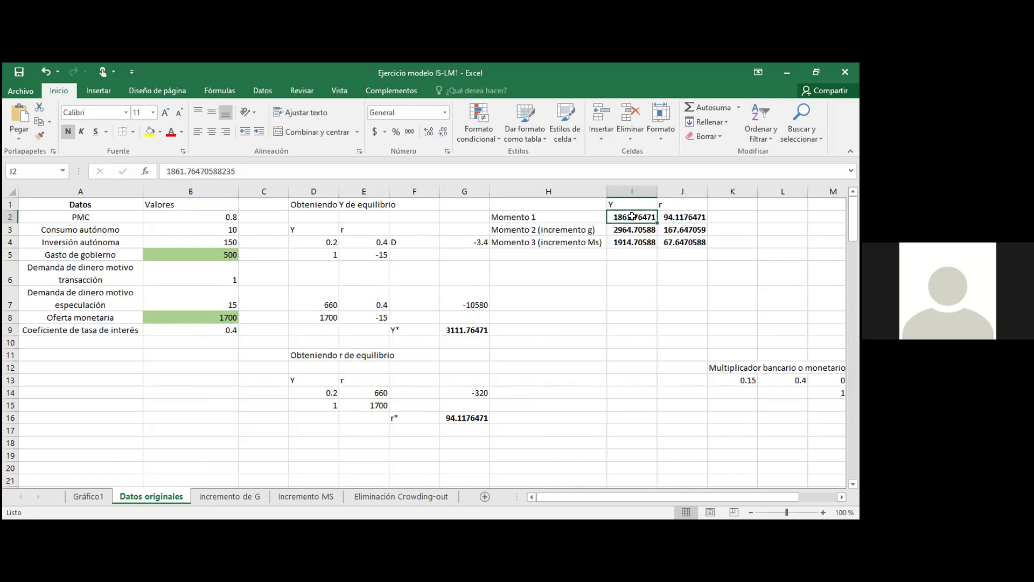
Set government spending in B5 to 250
left_click(201, 253)
type("250")
key("Return")
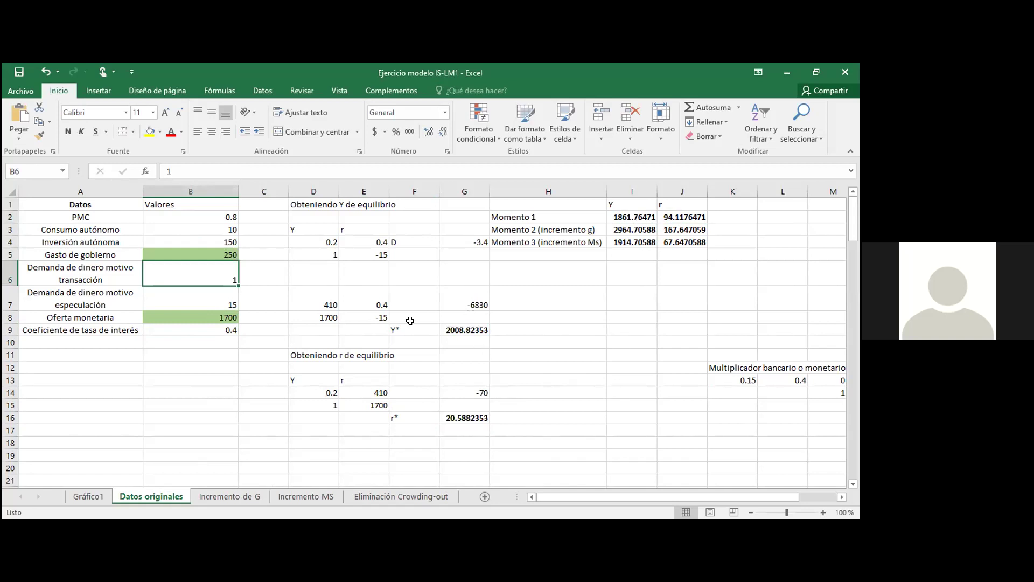
Change the marginal propensity to consume (PMC) in B2 to 0.7
left_click(211, 217)
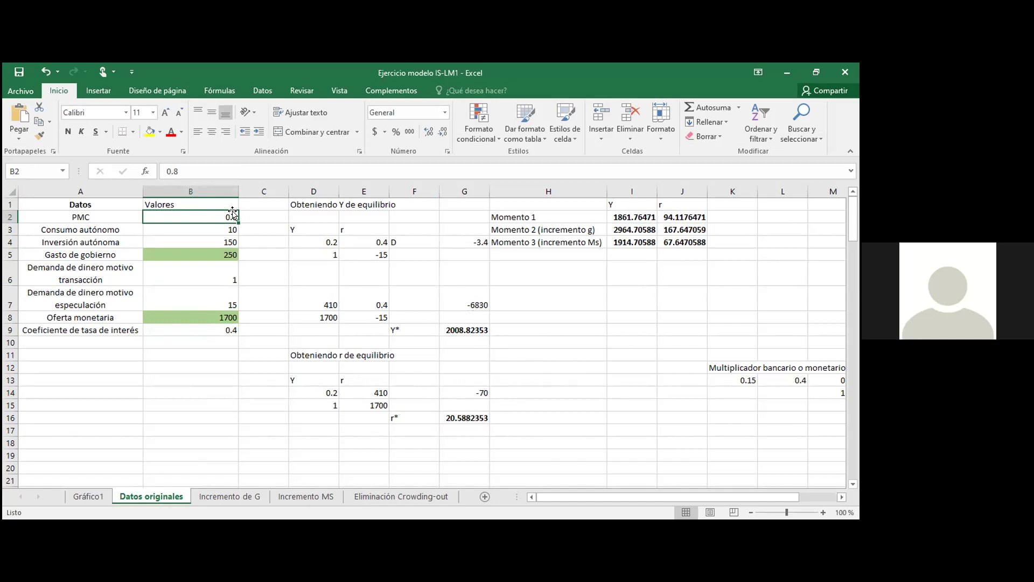
double_click(232, 216)
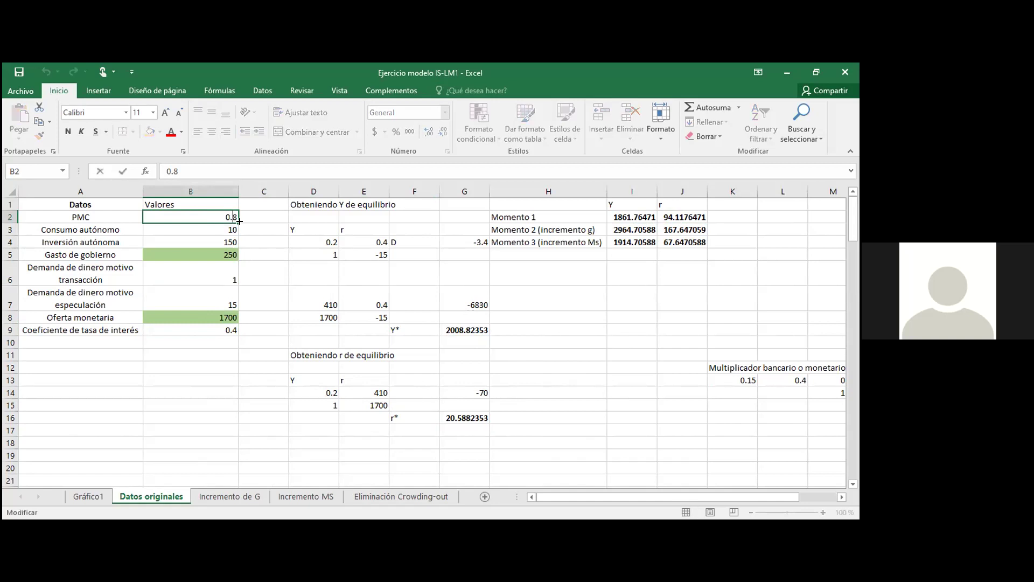
key("BackSpace")
type("7")
key("Return")
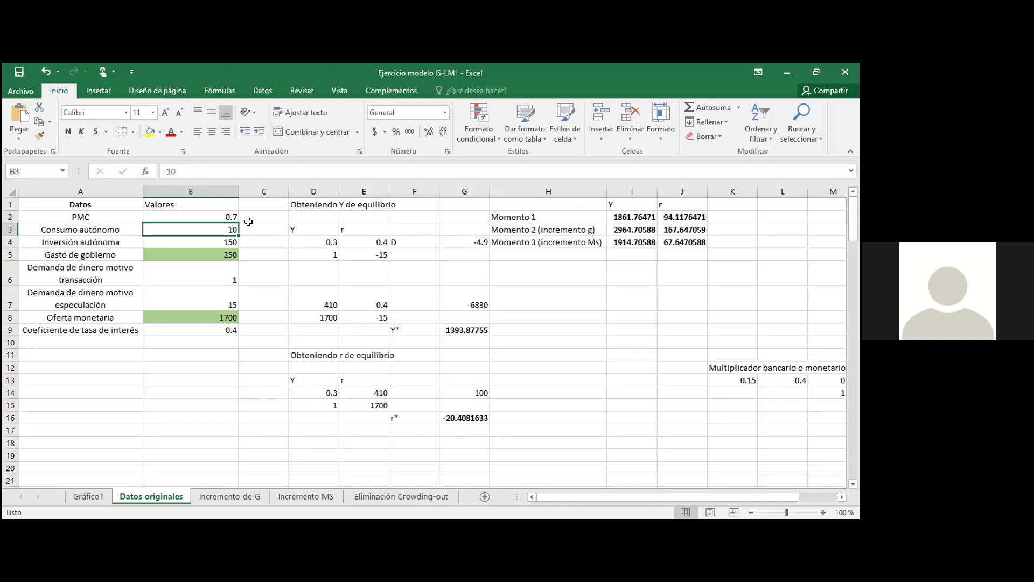
Set the marginal propensity to consume (PMC) in B2 to 0.8
double_click(234, 216)
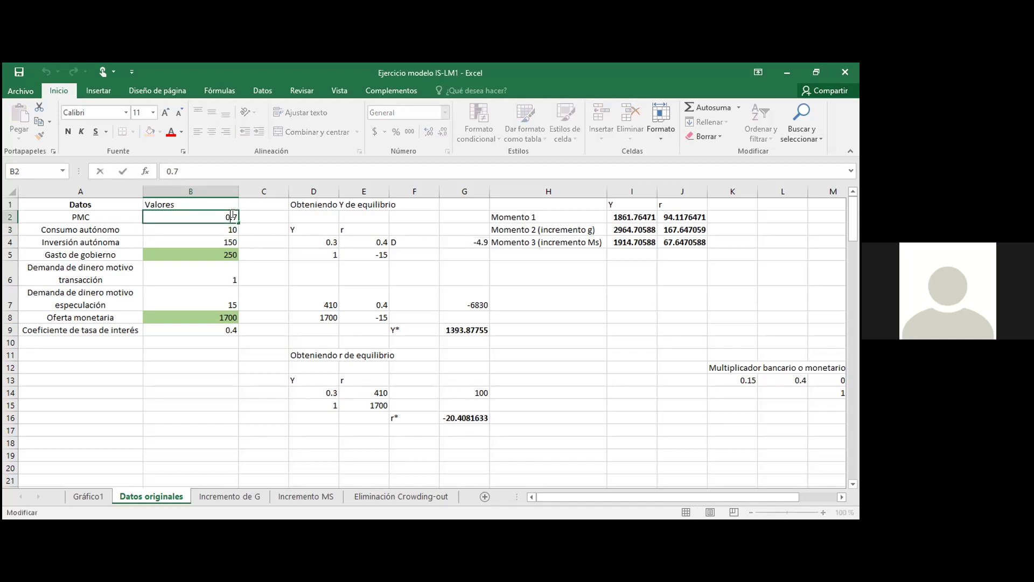
key("BackSpace")
type("8")
key("Return")
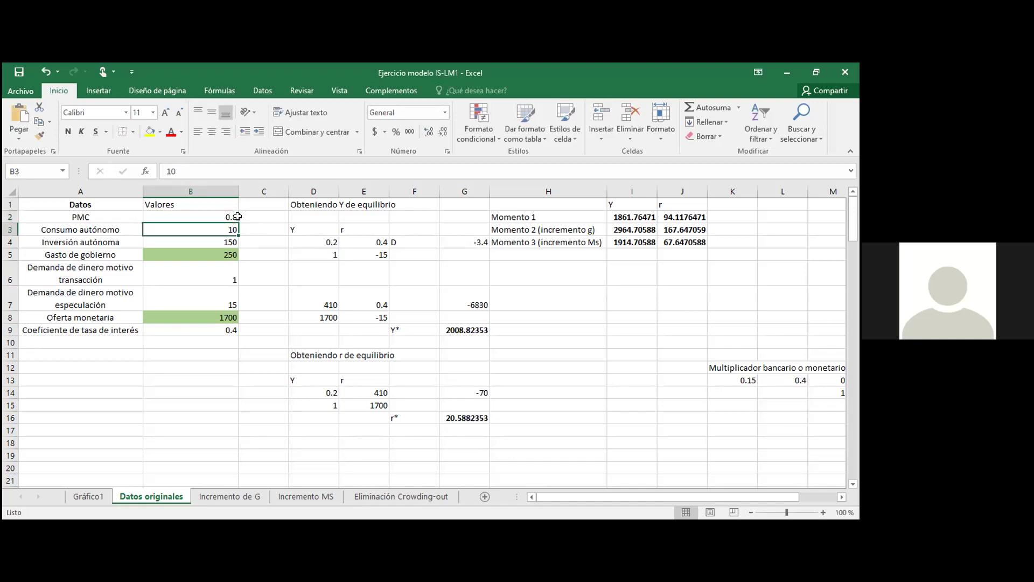
Set government spending in B5 to 500 and check the equilibrium values r* in G16 and Y* in G9
left_click(211, 252)
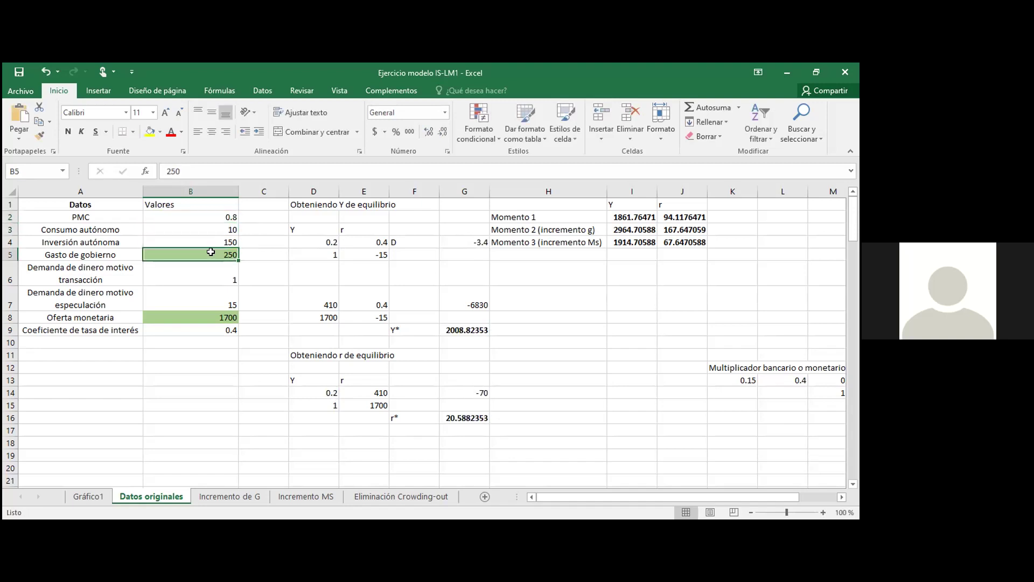
type("500")
key("Return")
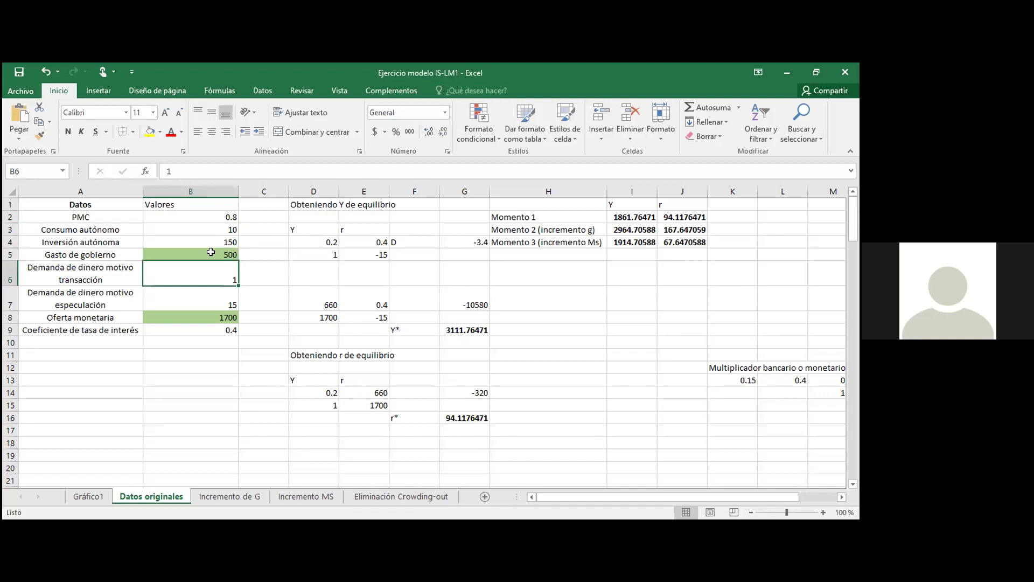
left_click(459, 413)
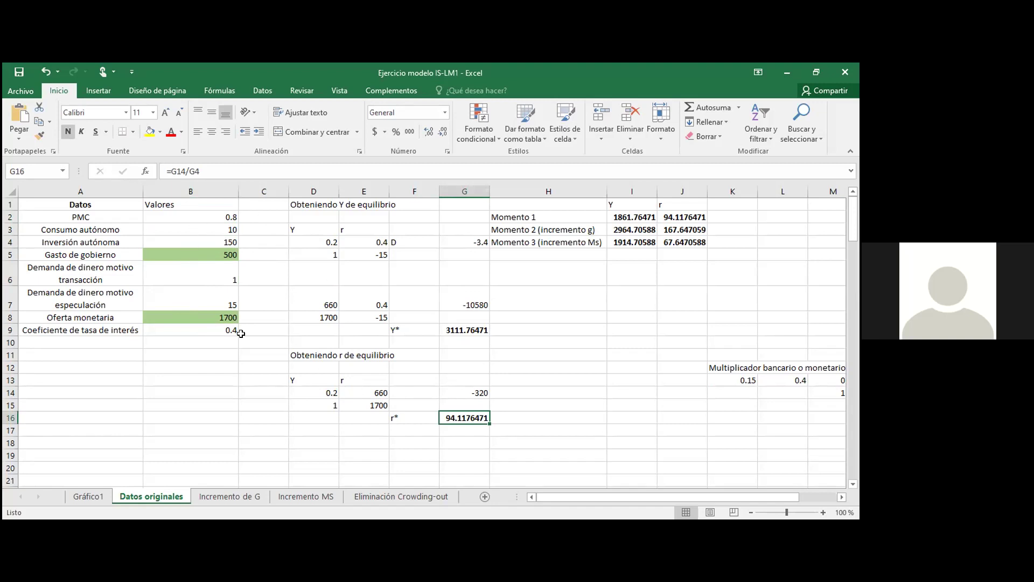
left_click(459, 328)
left_click(459, 419)
Set government spending in B5 to 1000 and check Y* in G9 and r* in G16
left_click(205, 252)
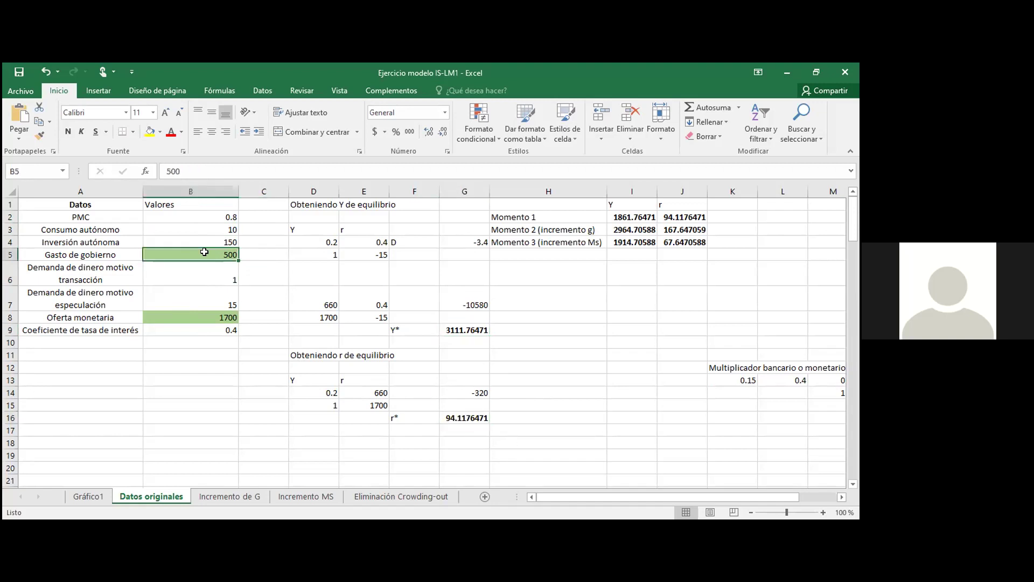
type("1000")
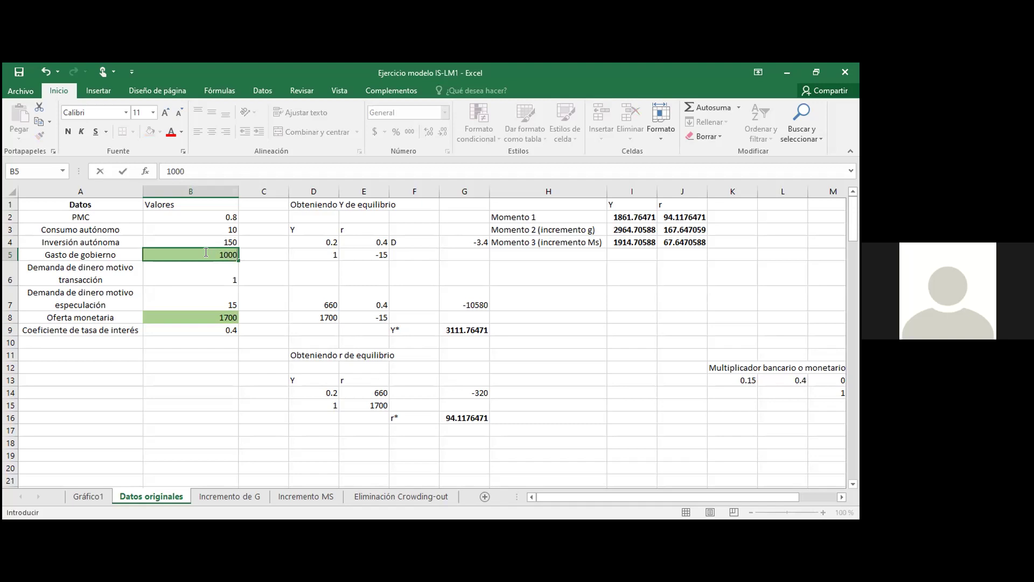
key("Return")
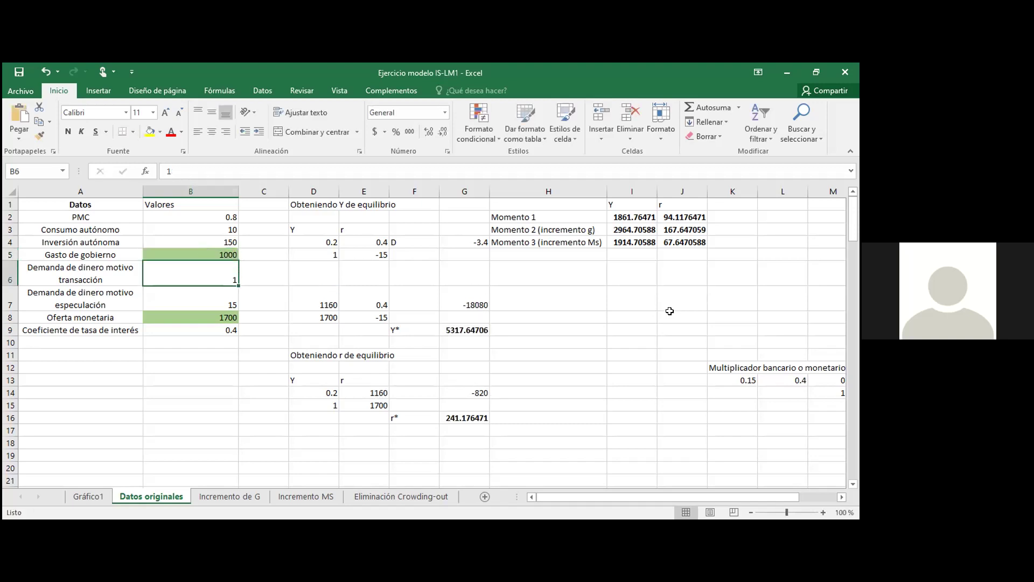
left_click(470, 329)
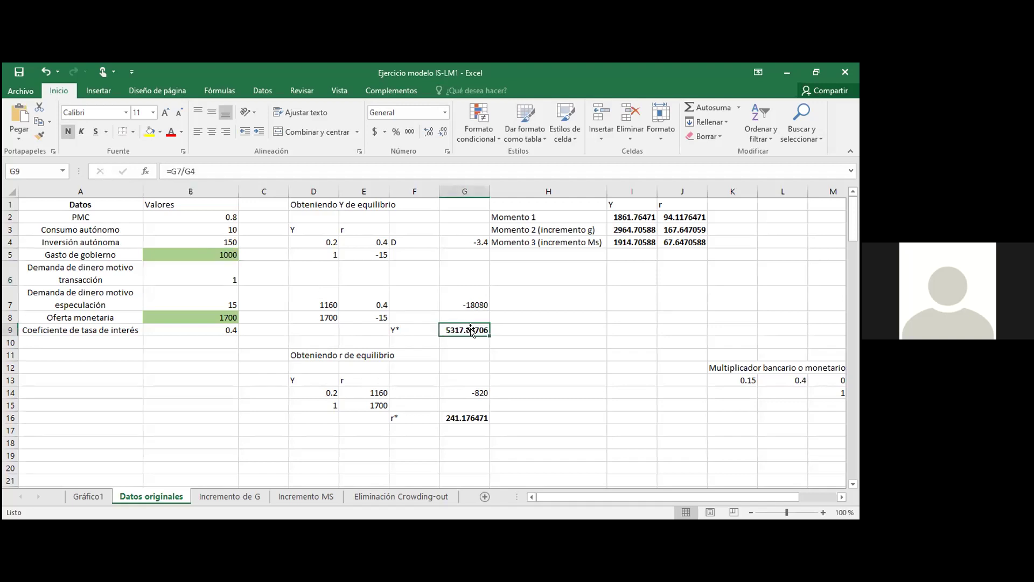
left_click(469, 416)
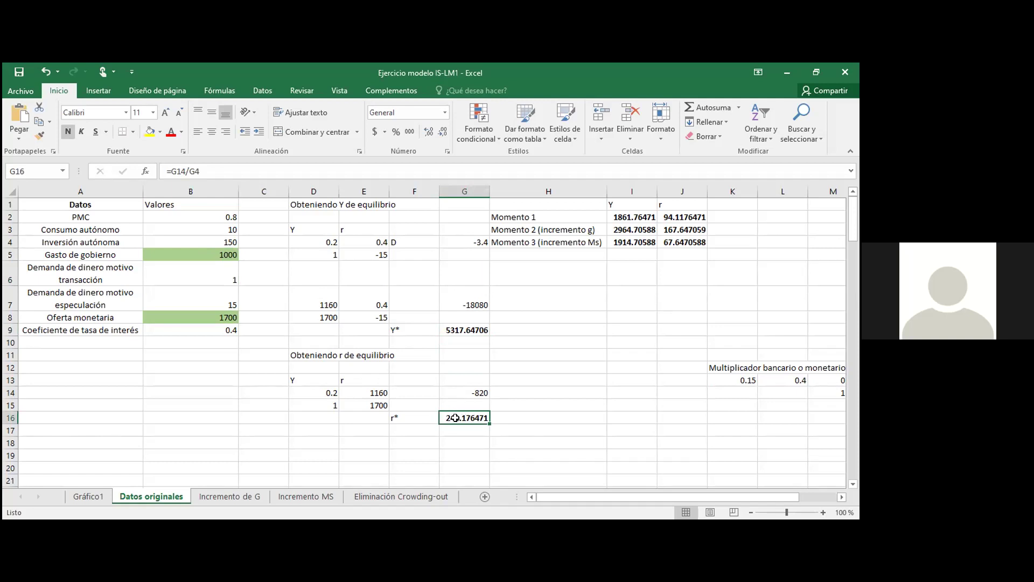
Compare r* in G16 with the Momento 1 rate in J2, and set the money supply in B8 to 10000
left_click(214, 317)
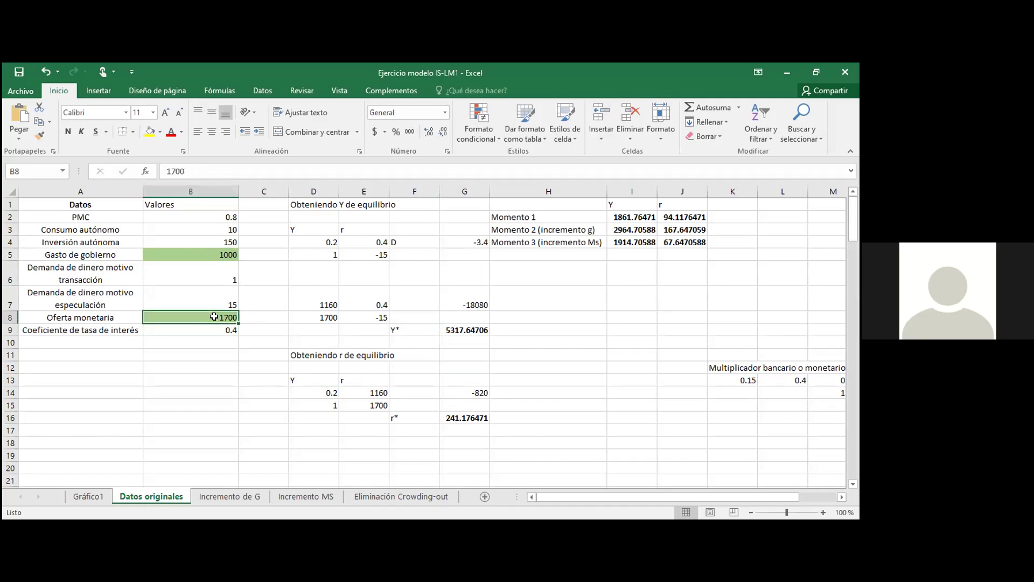
left_click(465, 416)
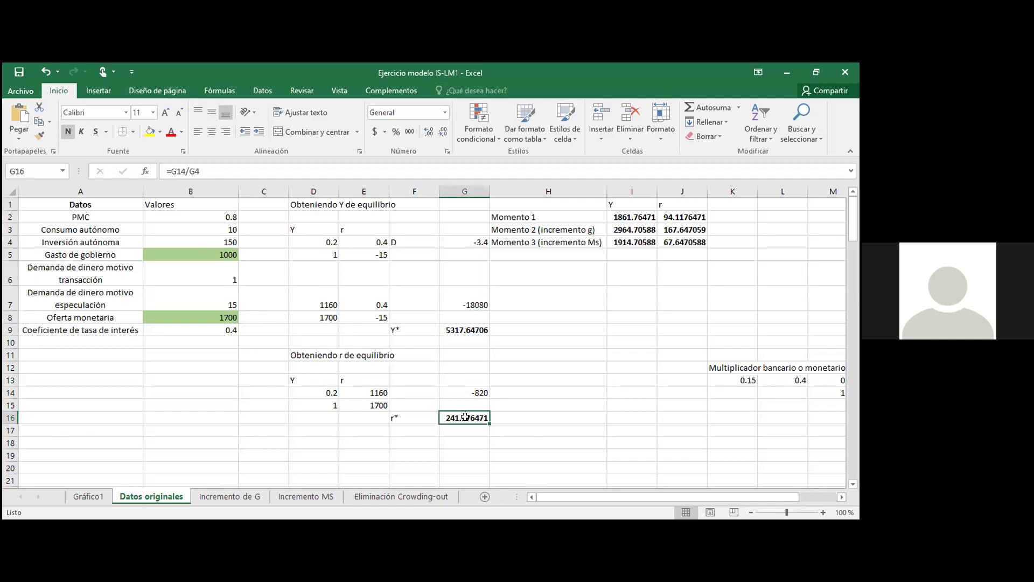
left_click(679, 217)
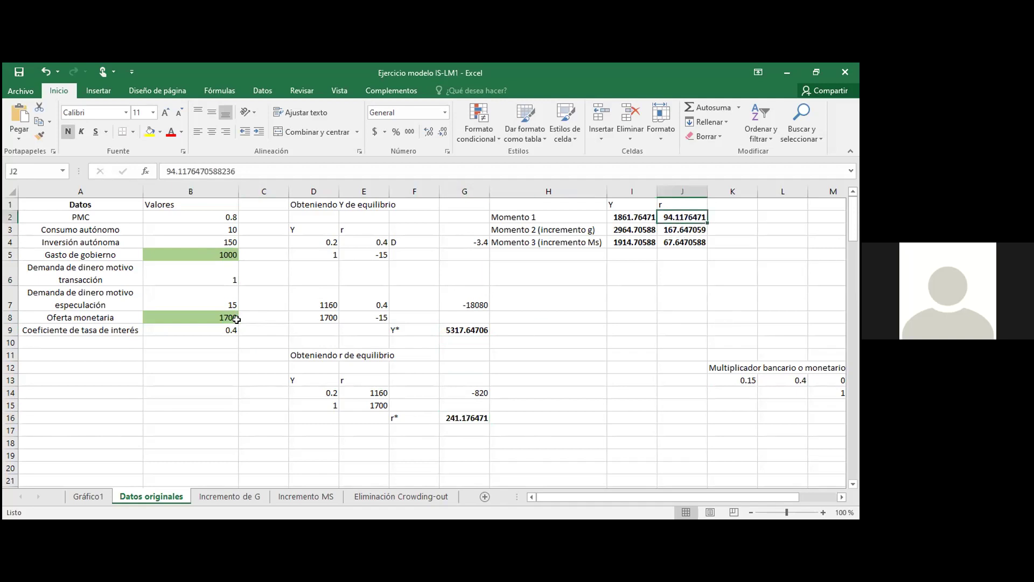
left_click(210, 313)
type("10")
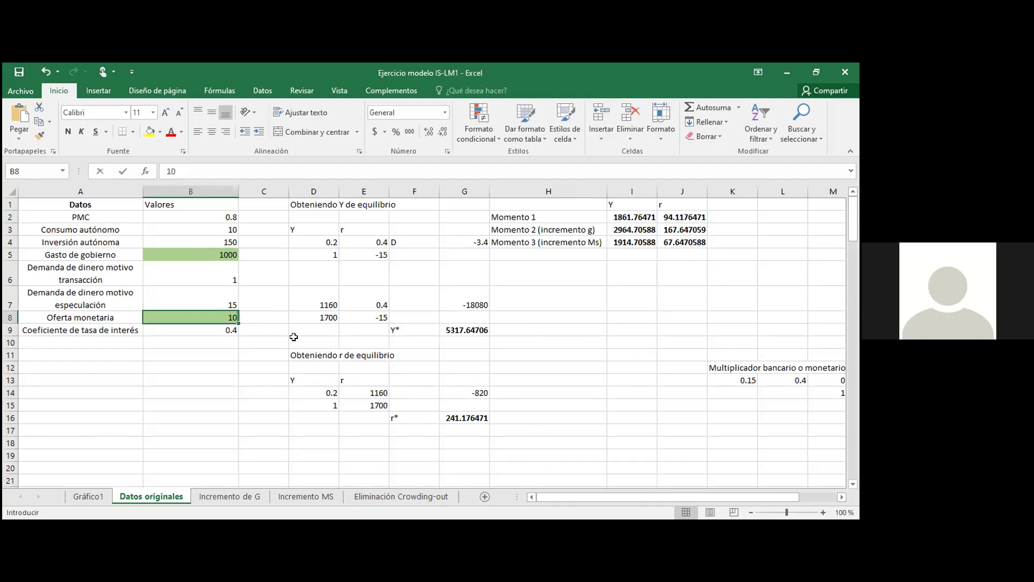
type("000")
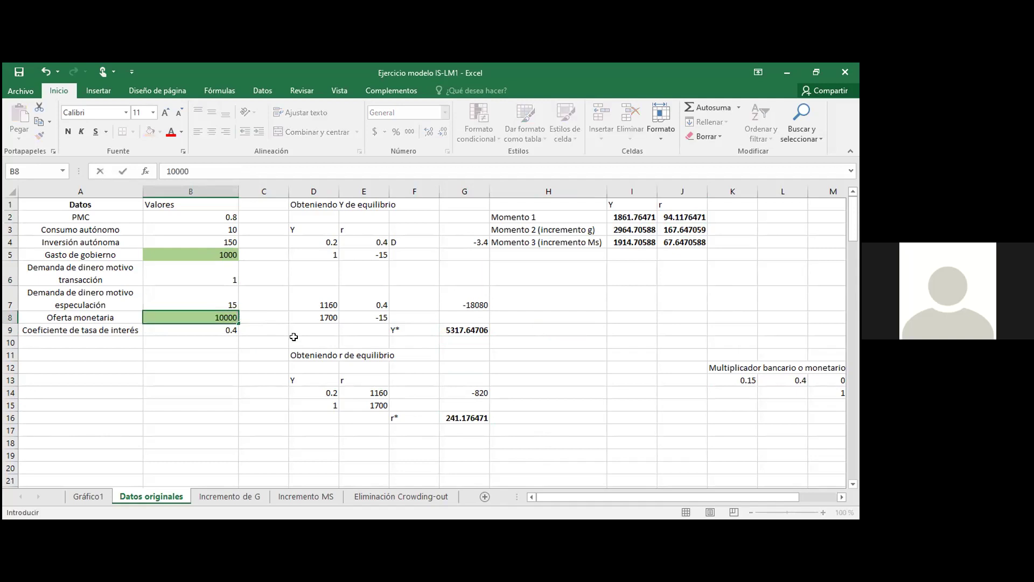
key("Return")
key("Up")
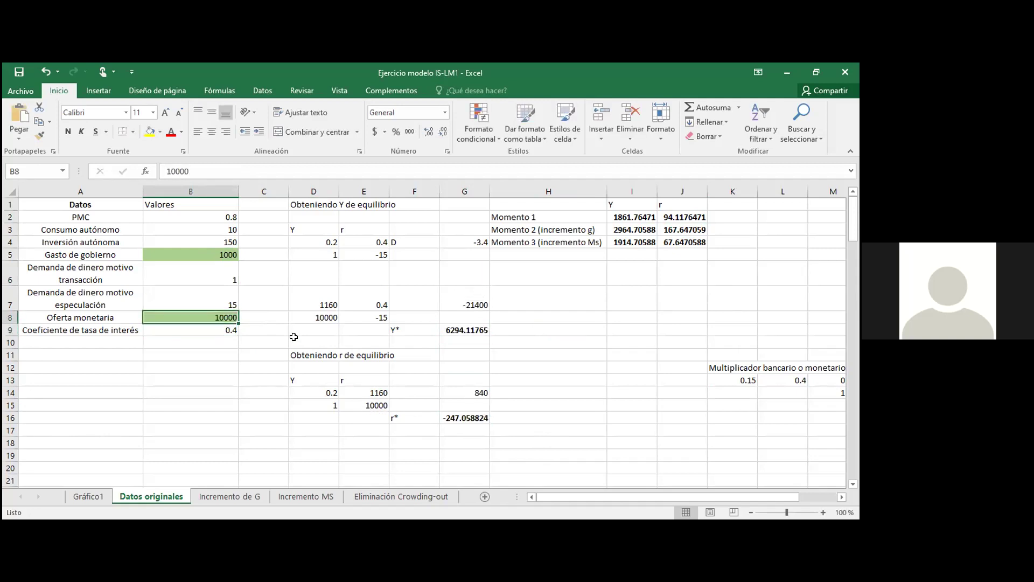
Set the money supply (Oferta monetaria) in B8 to 8000
left_click(193, 171)
key("BackSpace")
key("BackSpace")
key("BackSpace")
key("BackSpace")
key("BackSpace")
type("8000")
key("Return")
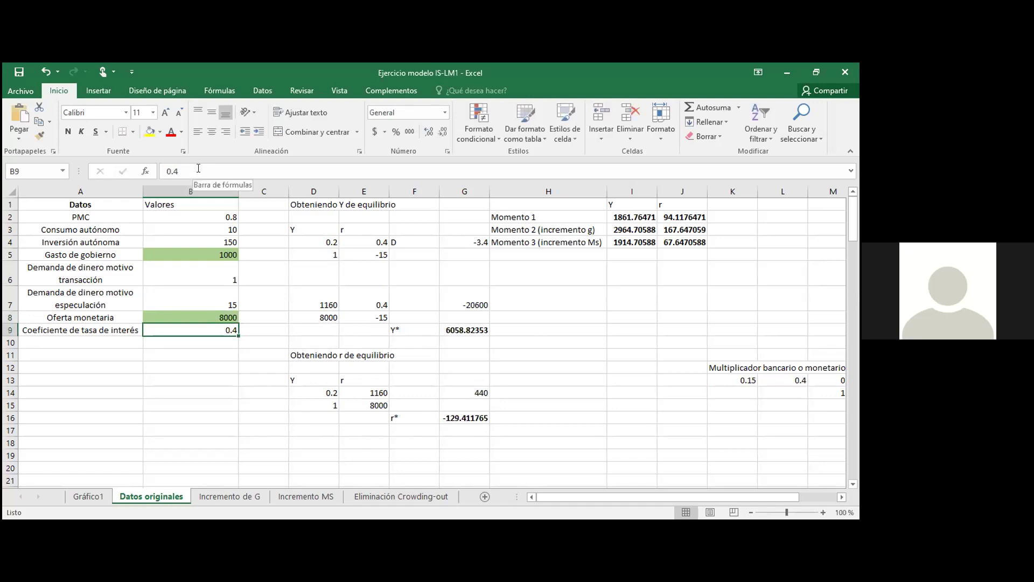
Set the money supply in B8 to 5000
left_click(186, 314)
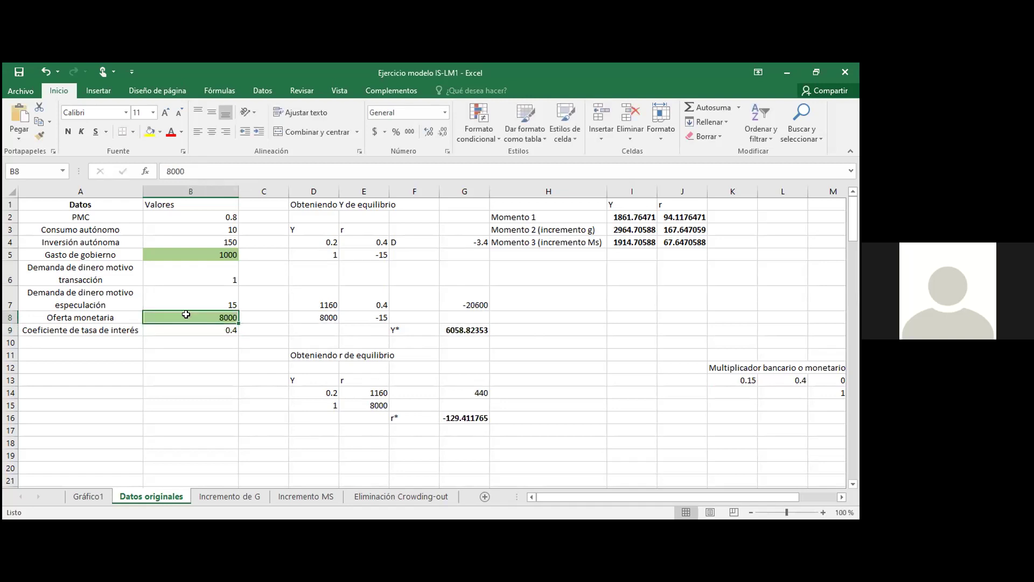
type("500")
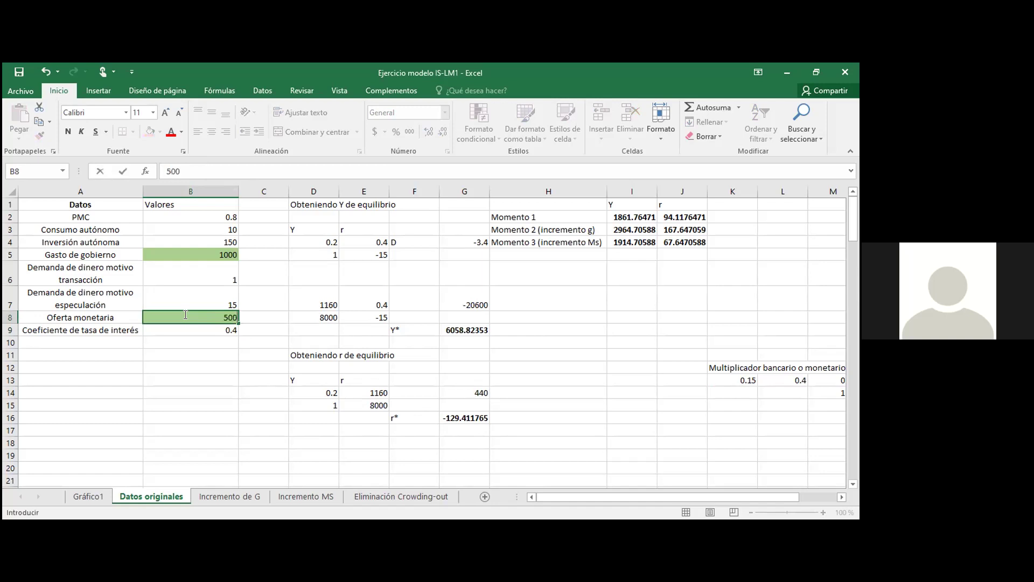
type("0")
key("Return")
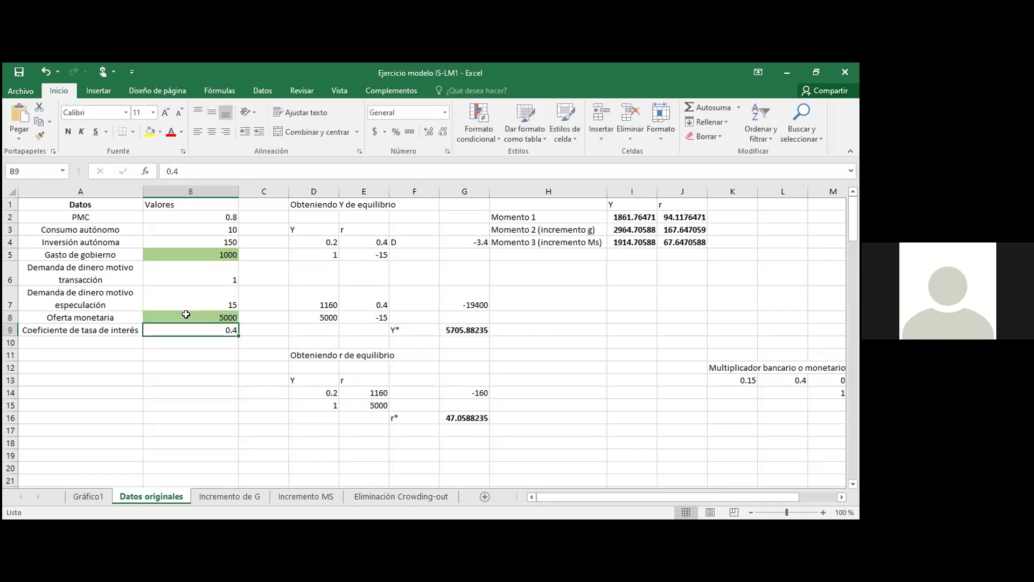
Set the money supply in B8 to 4500
left_click(186, 314)
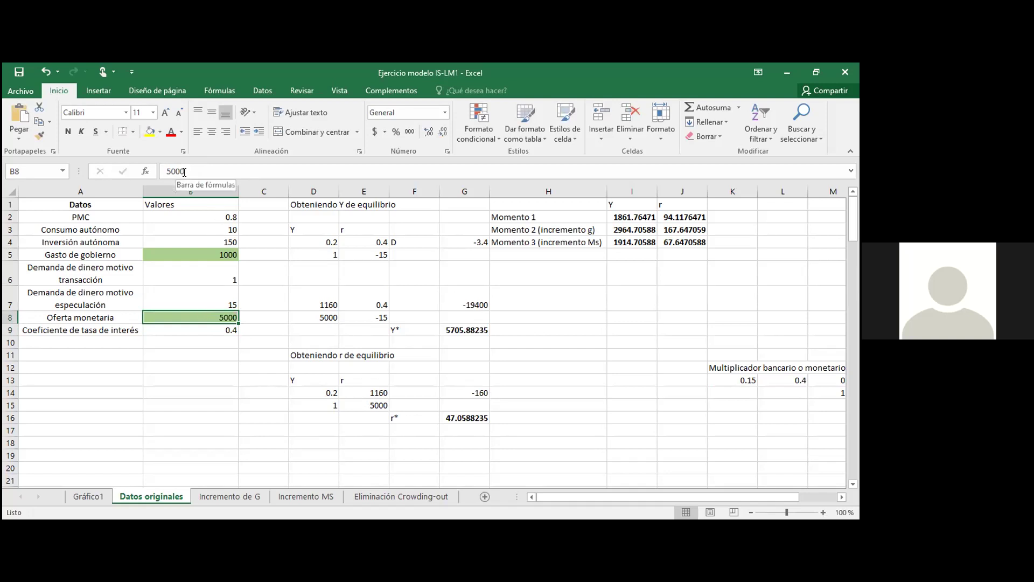
left_click(292, 164)
key("BackSpace")
key("BackSpace")
key("BackSpace")
key("BackSpace")
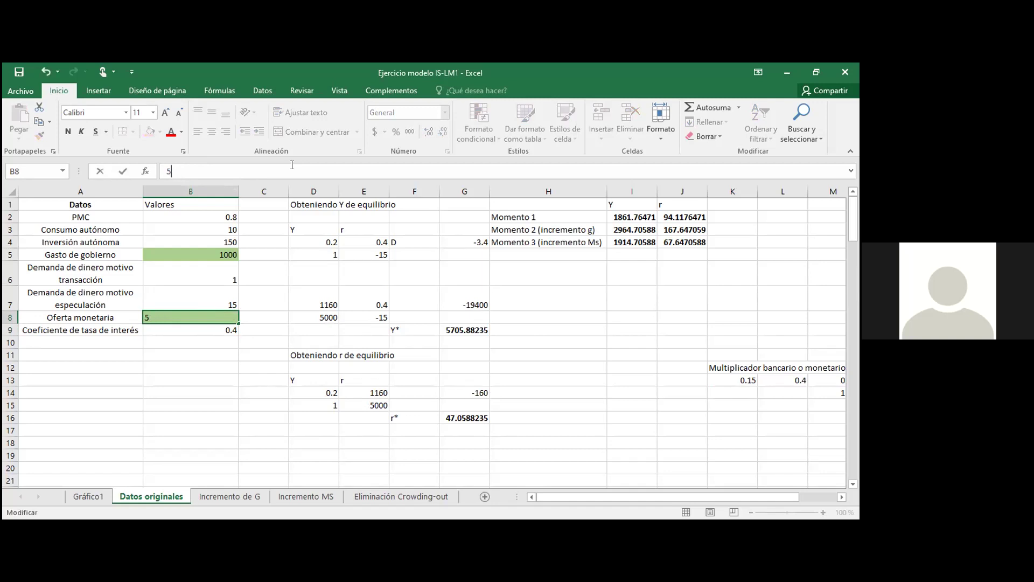
type("5")
key("BackSpace")
type("4500")
key("Return")
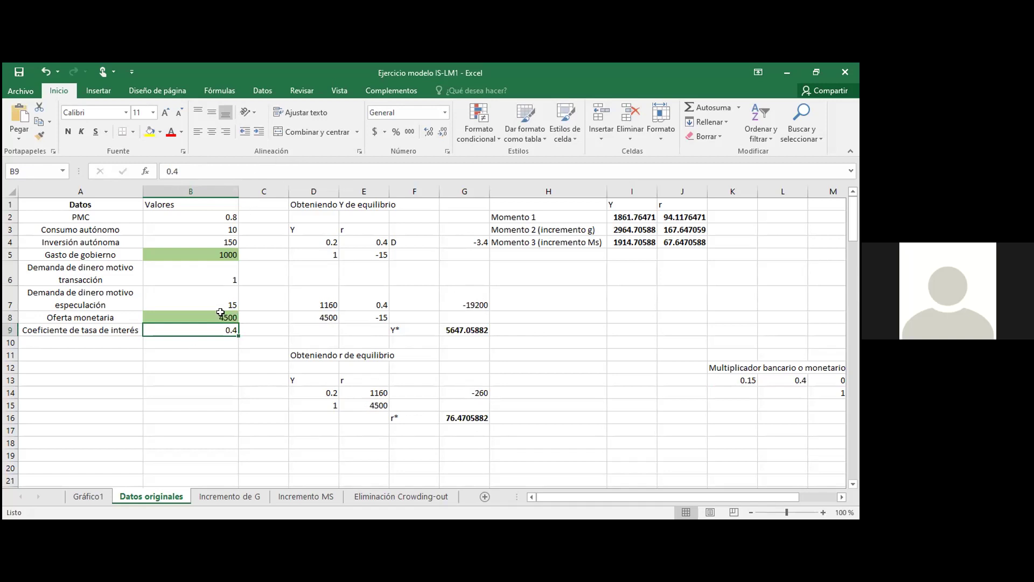
Set the money supply in B8 to 4000
key("Up")
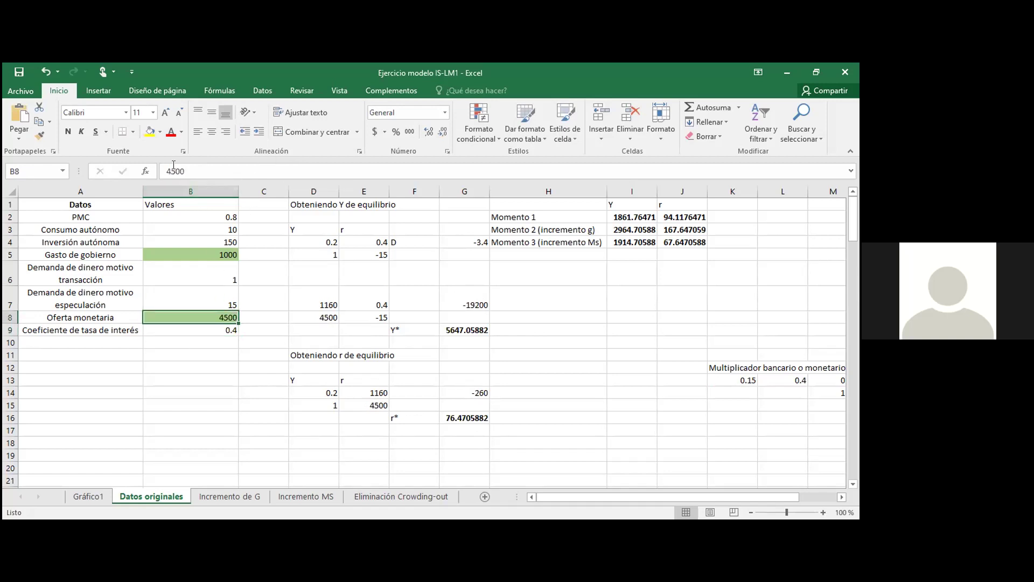
type("4000")
key("Return")
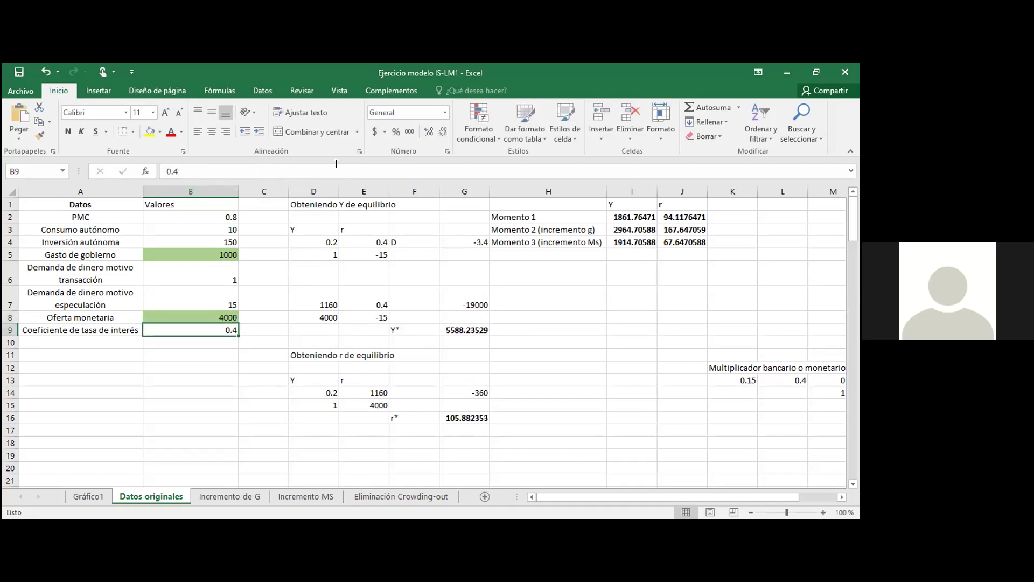
Set the money supply in B8 to 4100
left_click(212, 314)
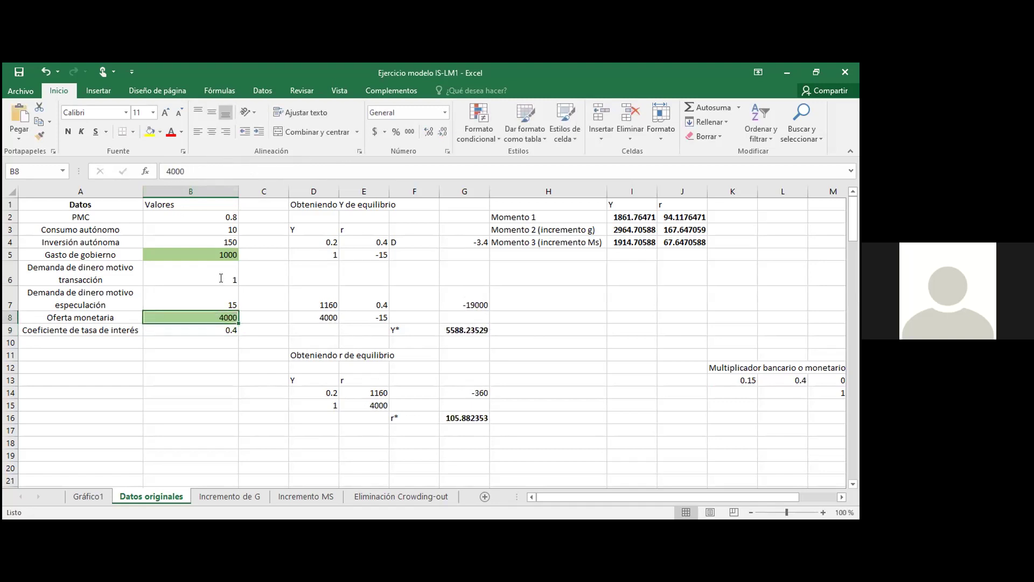
left_click(170, 171)
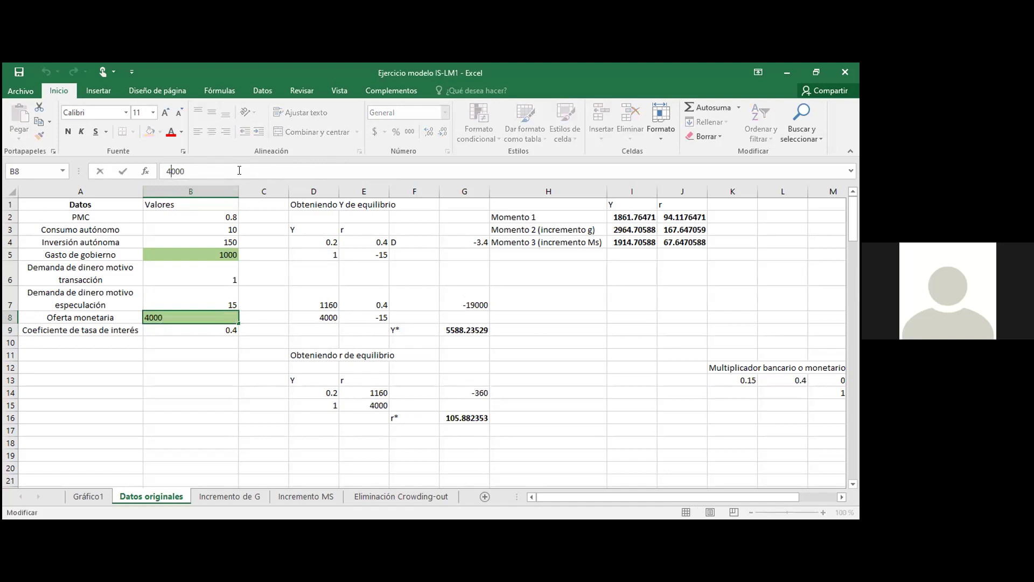
key("Delete")
type("1")
key("Return")
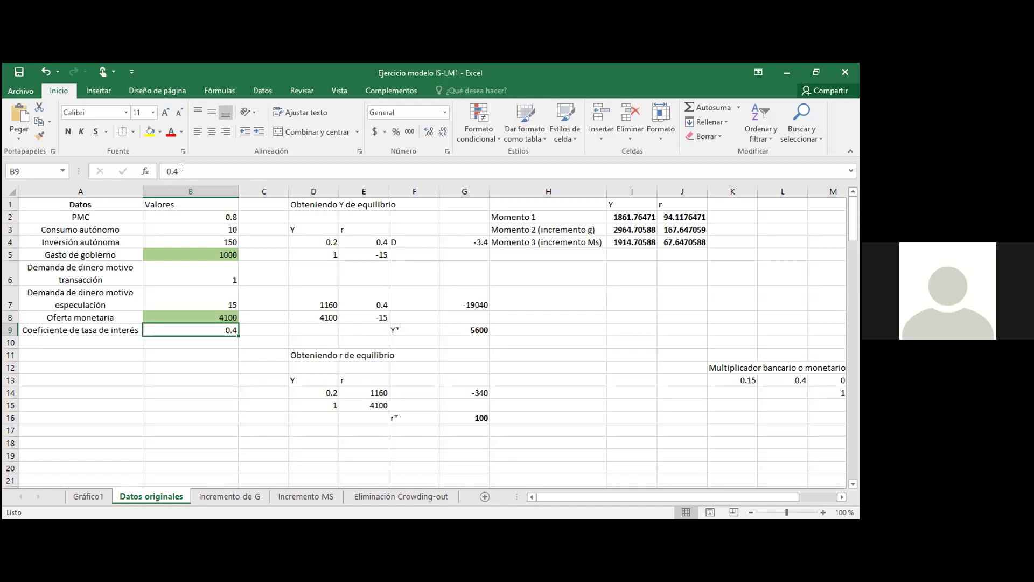
Set the money supply in B8 to 4200
left_click(221, 315)
left_click(176, 171)
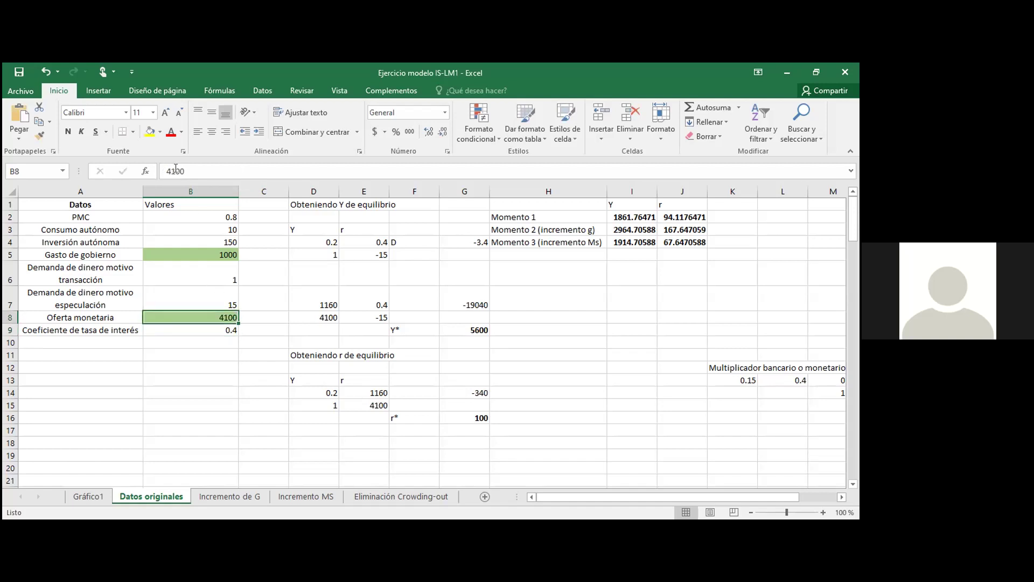
key("BackSpace")
type("2")
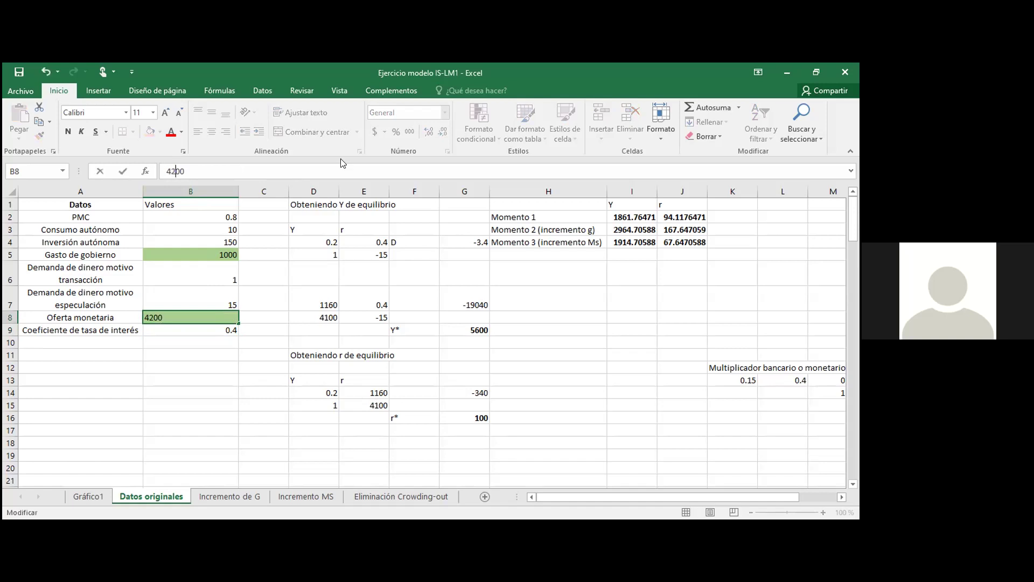
key("Return")
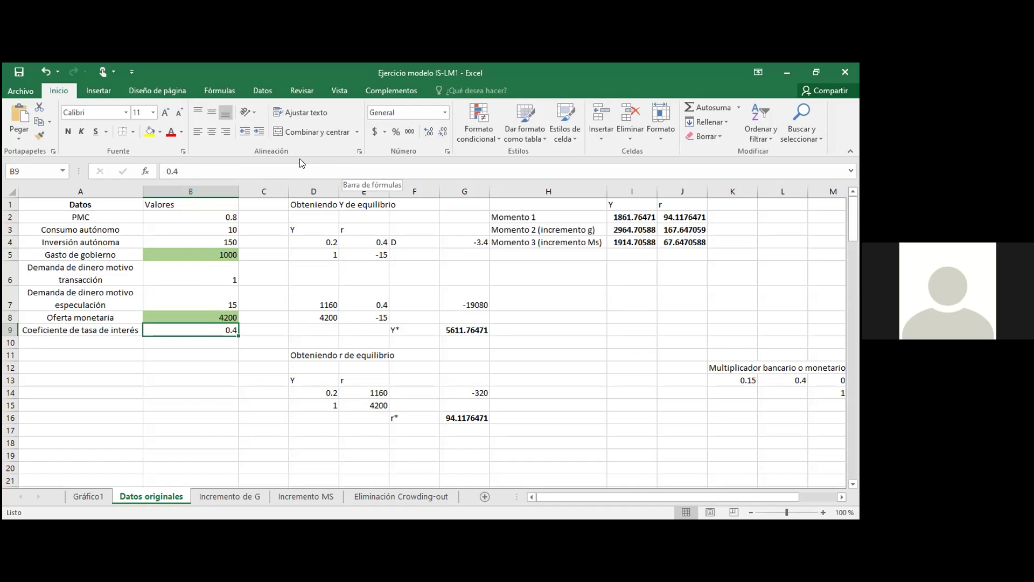
Reset the money supply in B8 to its original 1700
left_click(216, 314)
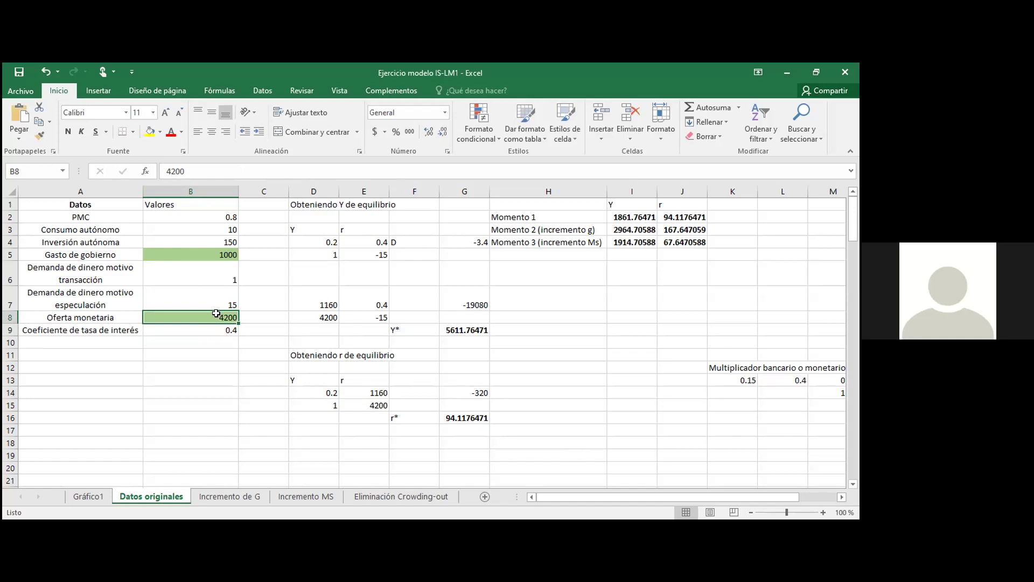
type("1700")
key("Return")
Set the money supply in B8 back to 4200
scroll(545, 497, "down", 1)
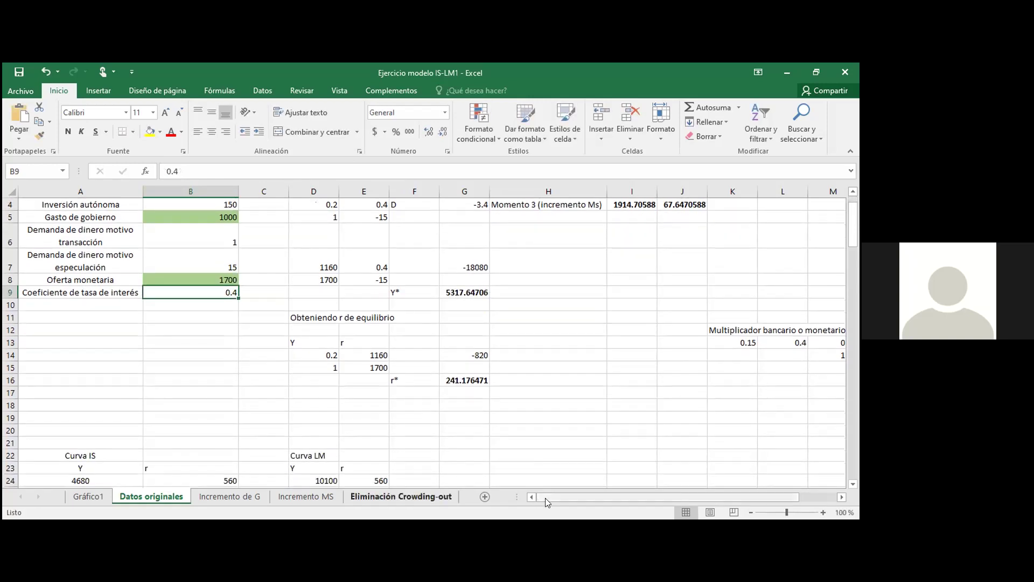
left_click(204, 277)
type("4")
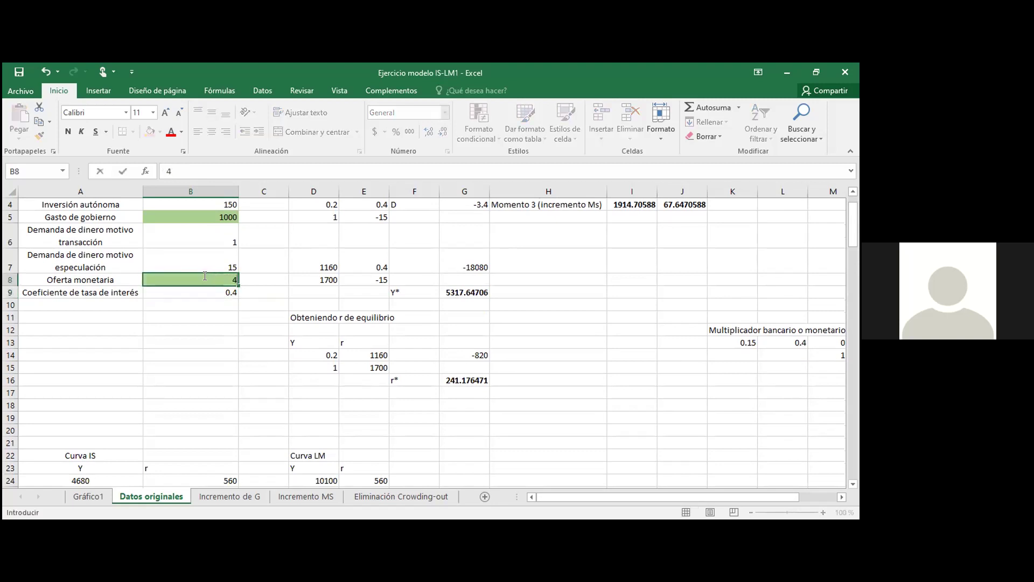
type("200")
key("Return")
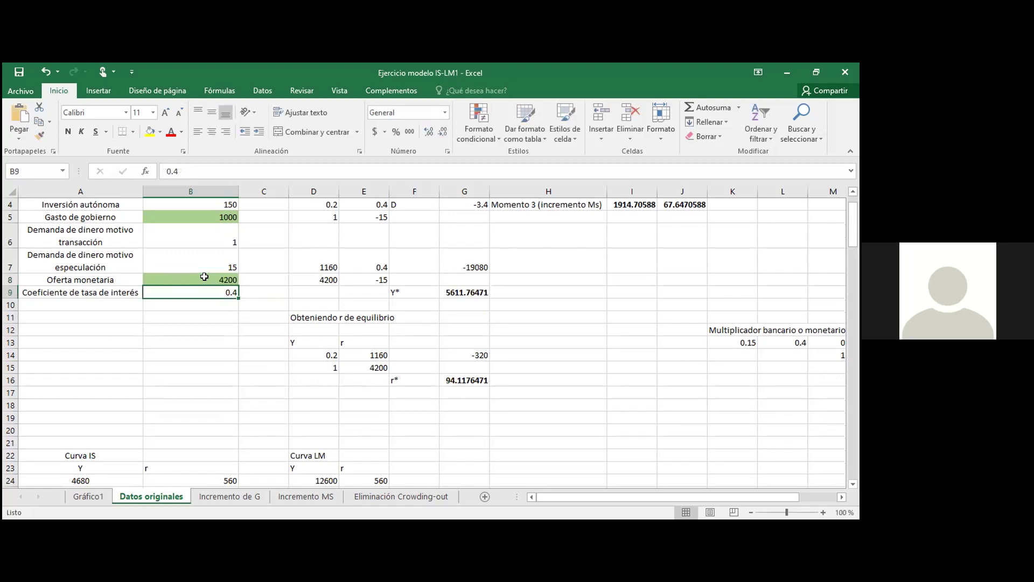
Review the government spending in B5 and the money supply in B8 on the Datos originales sheet
scroll(368, 301, "up", 1)
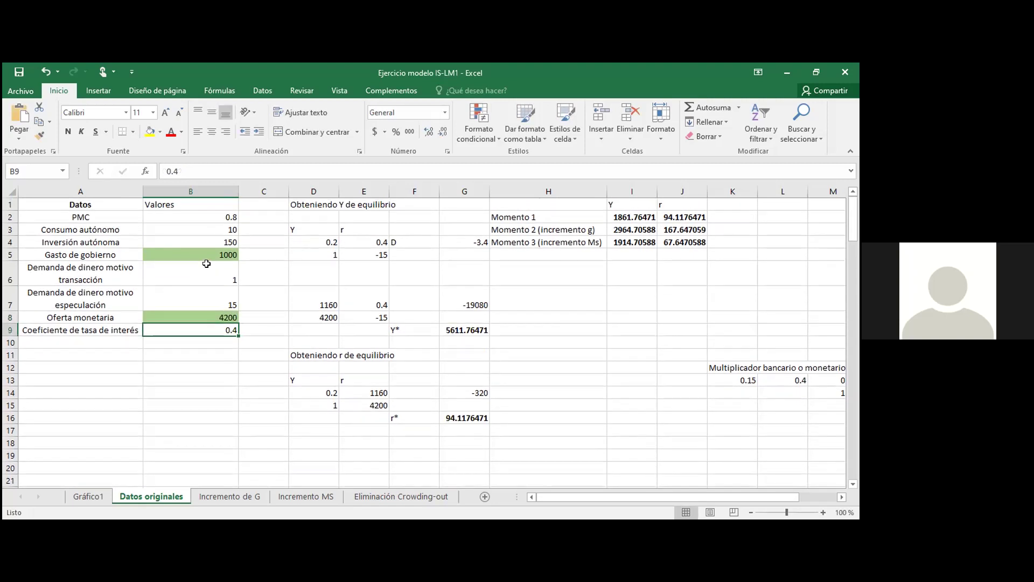
left_click(204, 253)
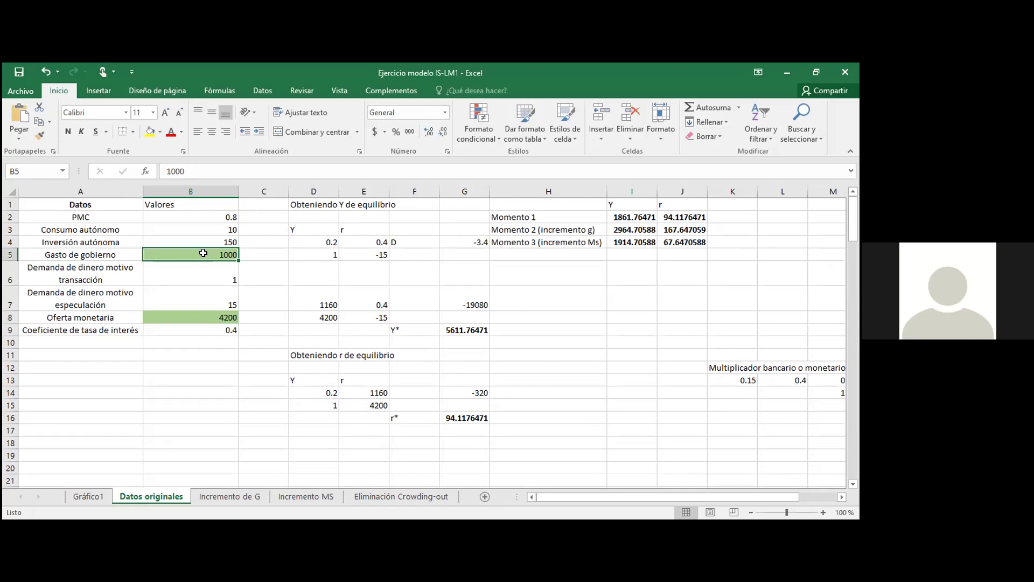
left_click(202, 317)
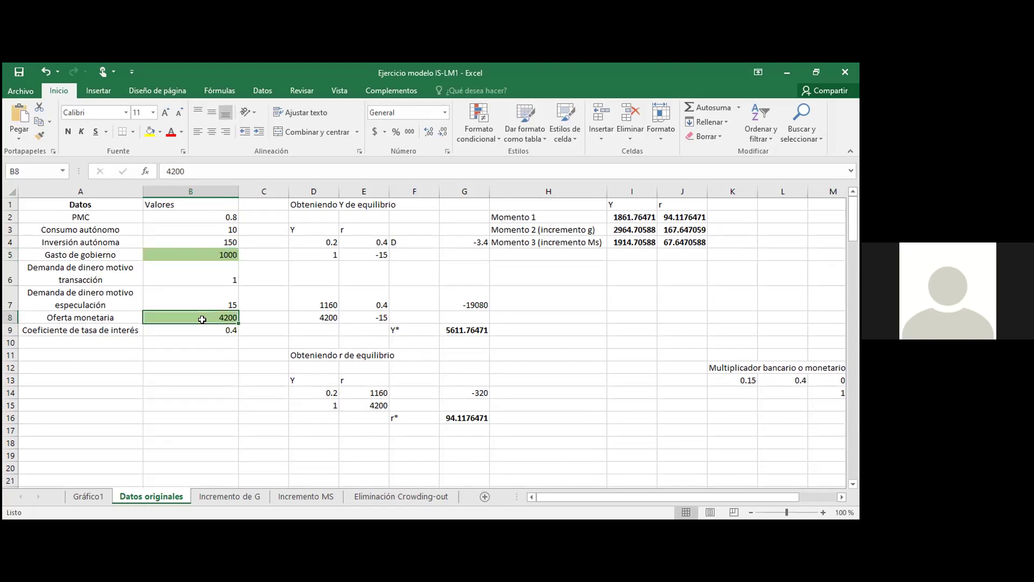
Examine the equilibrium r calculation in D14 and E15 and the money supply in B8 on the Eliminación Crowding-out sheet
left_click(405, 498)
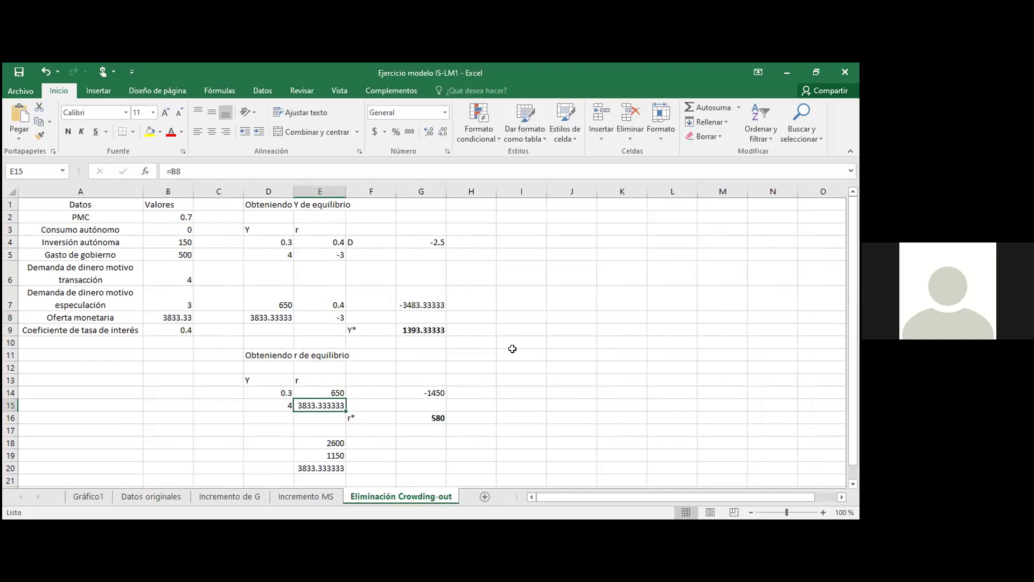
scroll(513, 349, "down", 1)
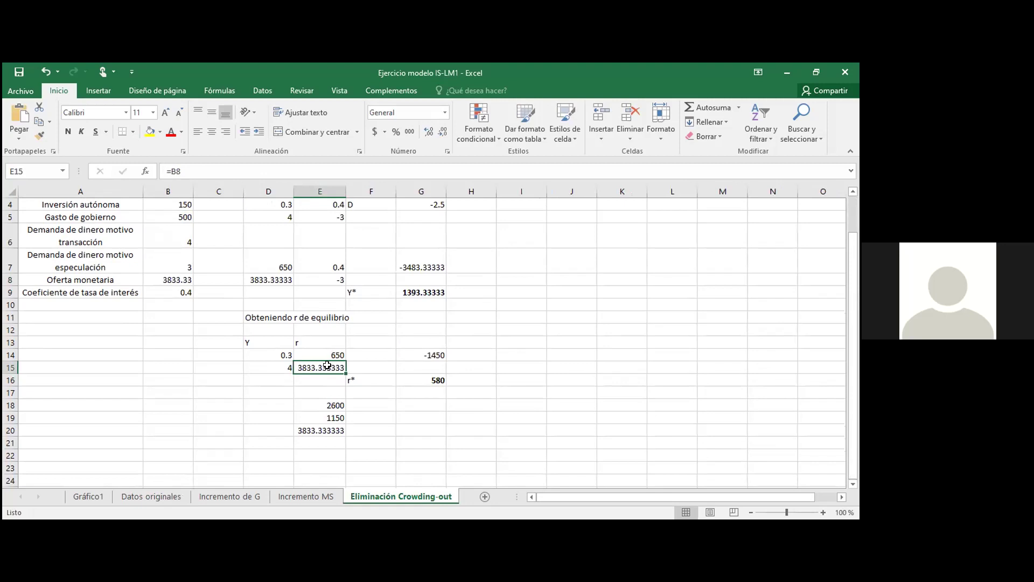
left_click(276, 357)
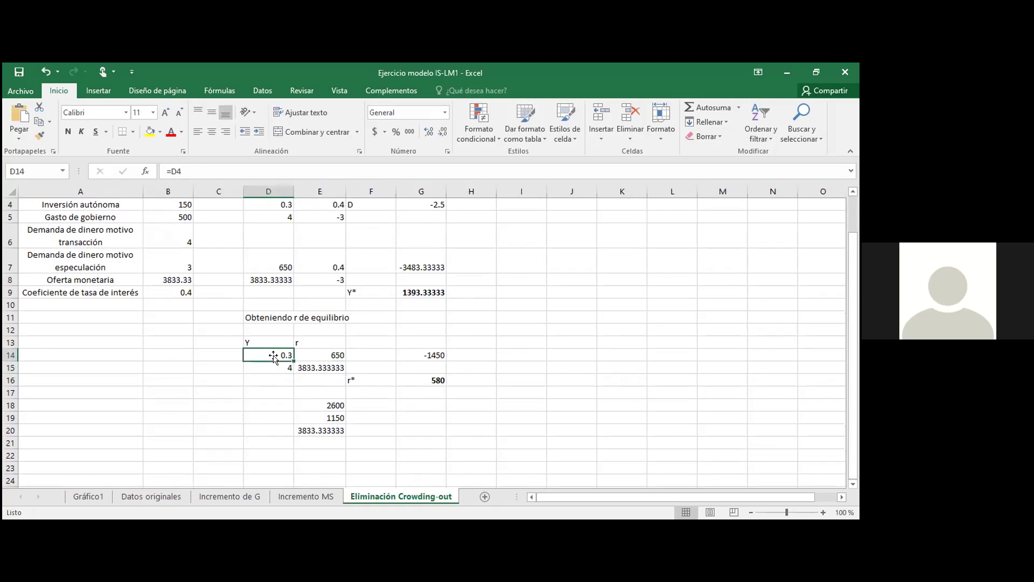
left_click(327, 368)
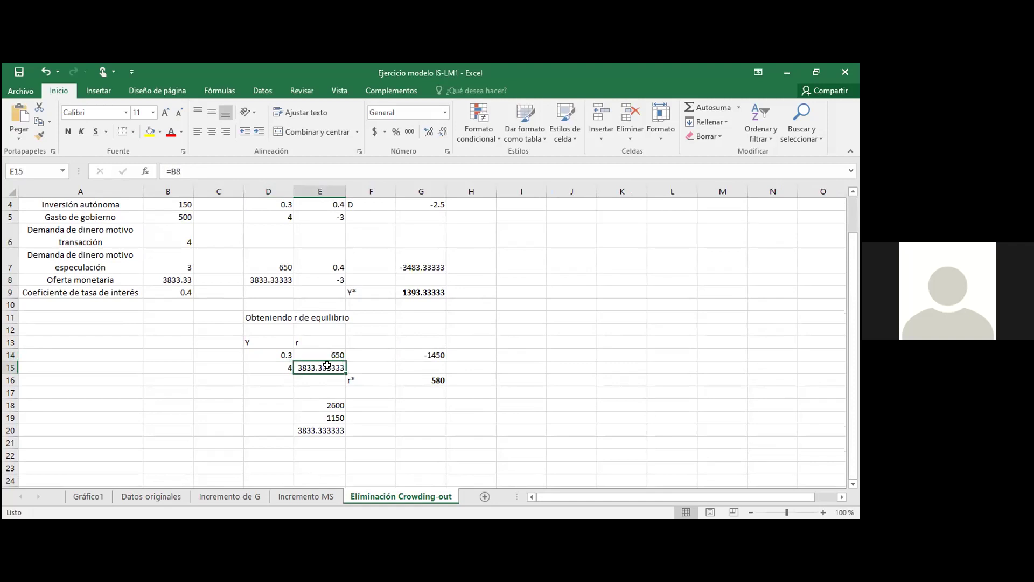
scroll(332, 395, "up", 1)
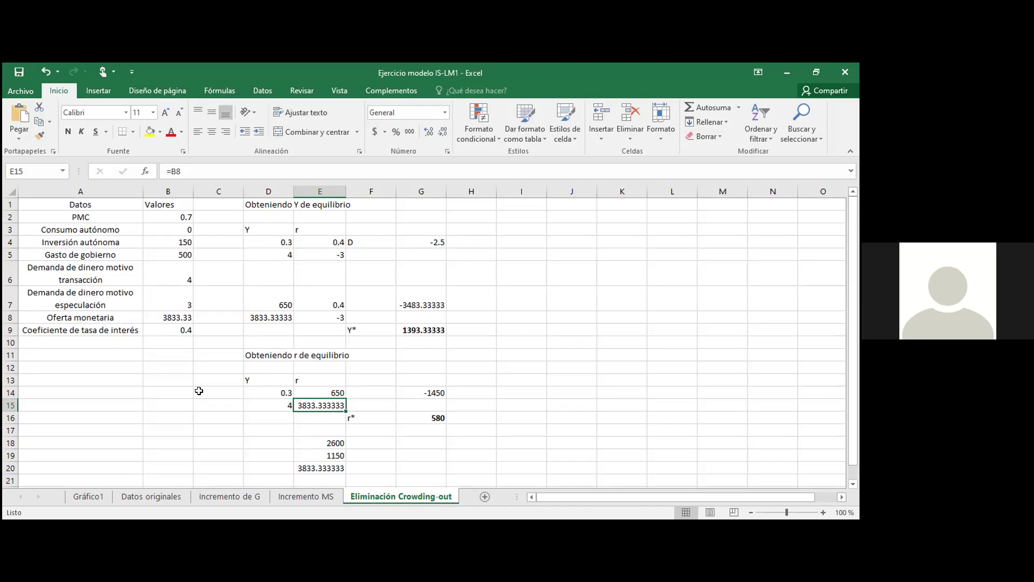
left_click(173, 315)
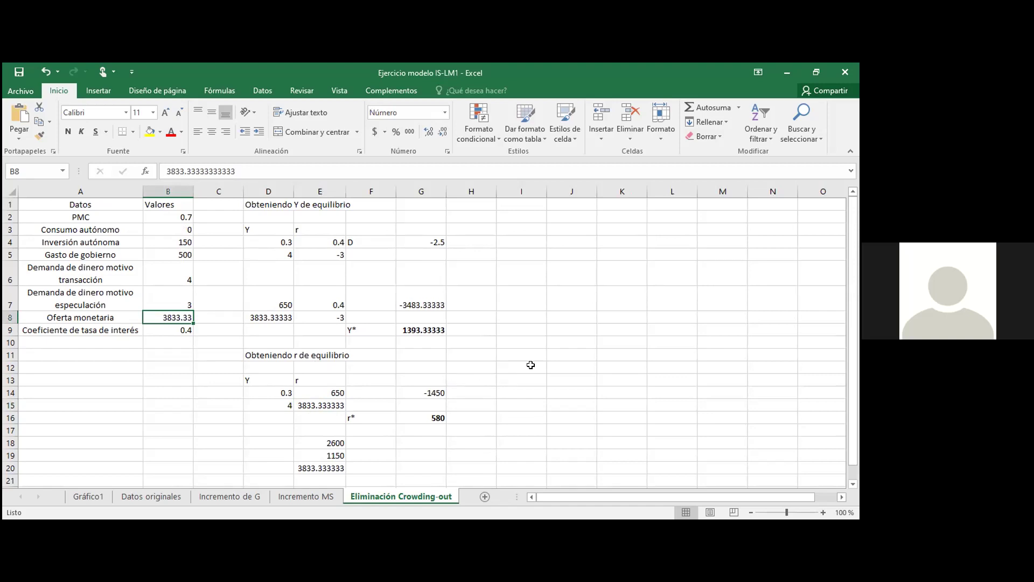
scroll(531, 364, "down", 1)
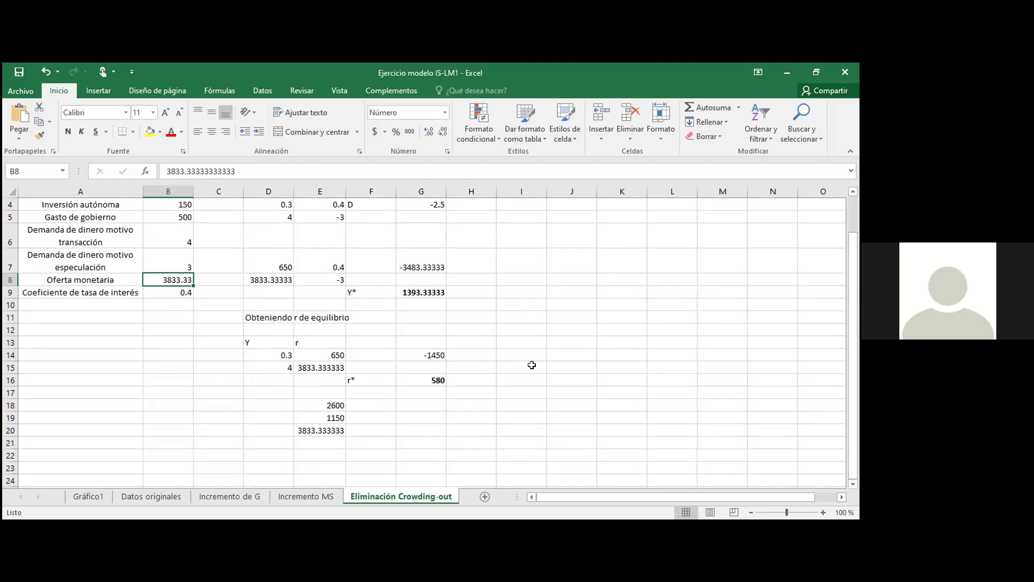
scroll(532, 364, "up", 1)
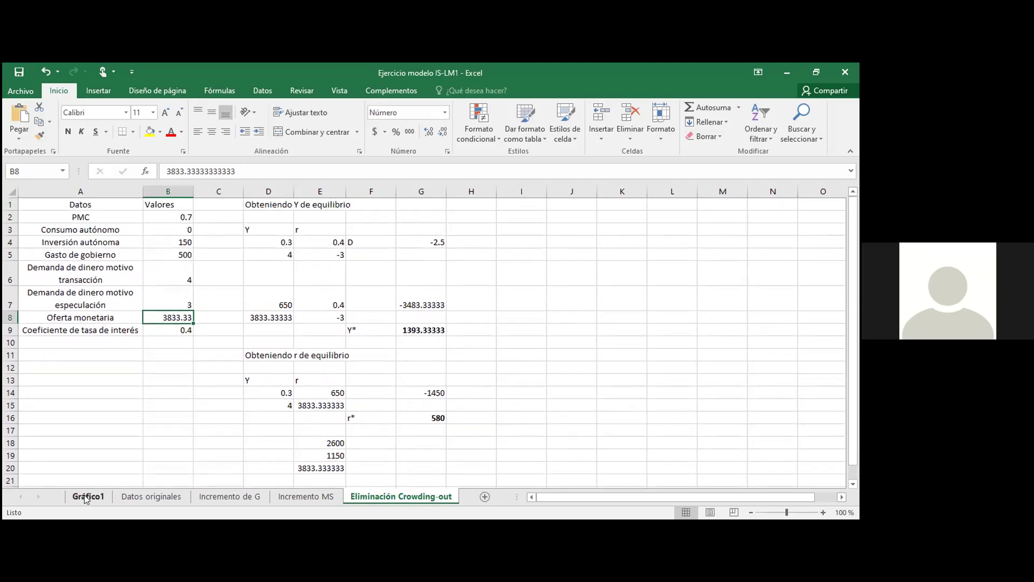
View the Incremento de G sheet, and return to the Datos originales sheet
left_click(243, 497)
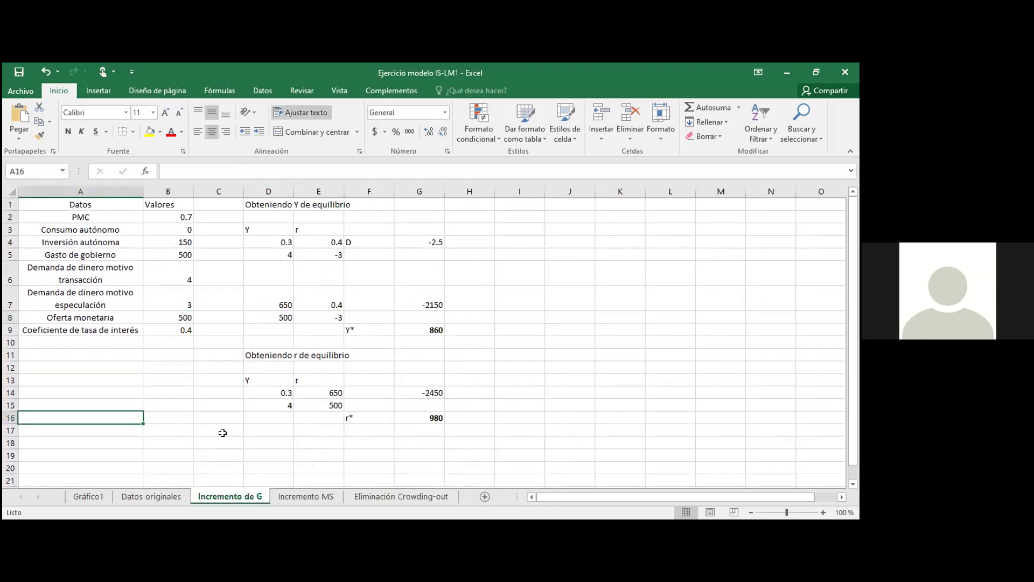
left_click(151, 496)
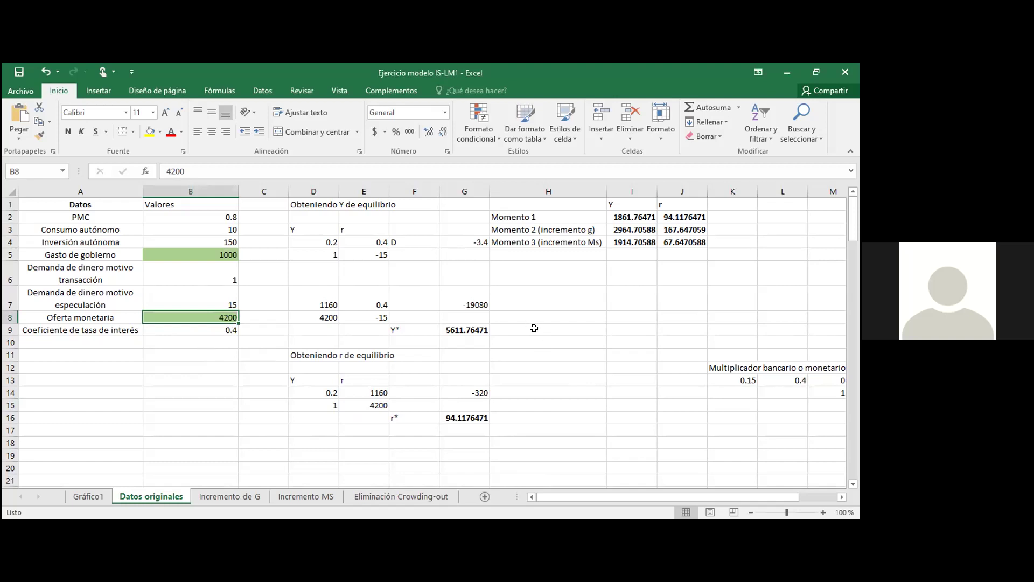
key("alt+Tab")
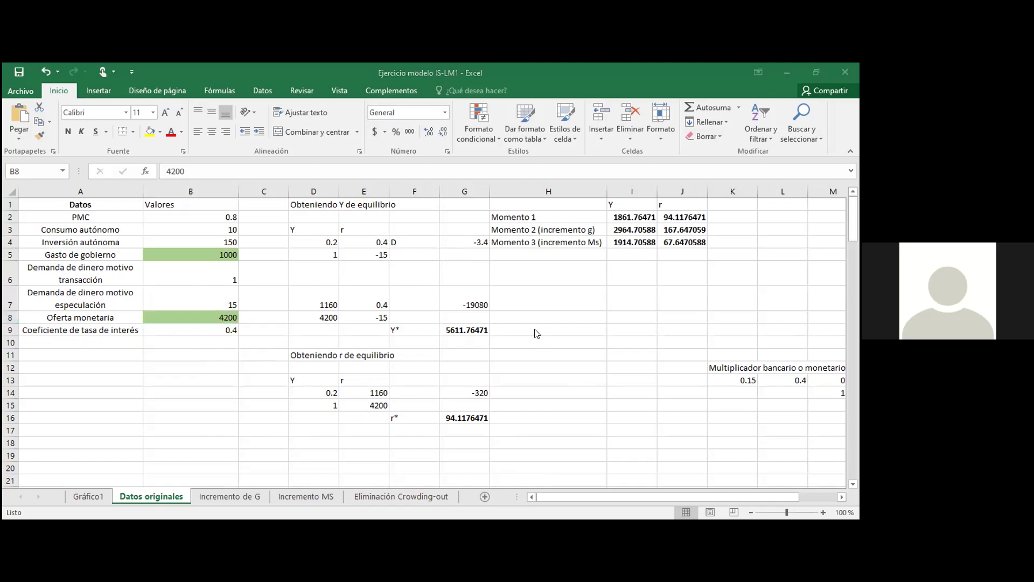
key("alt+Tab")
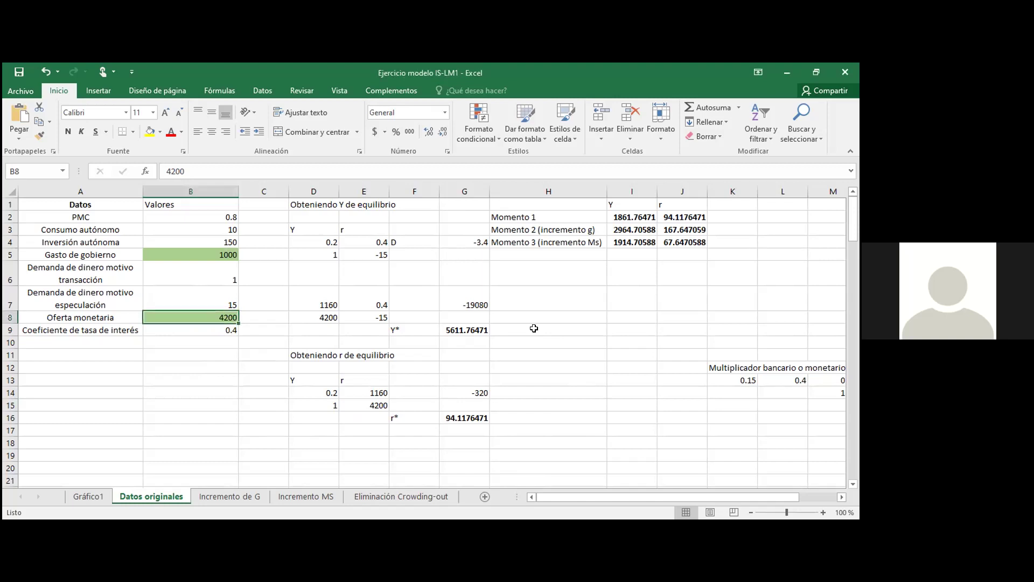